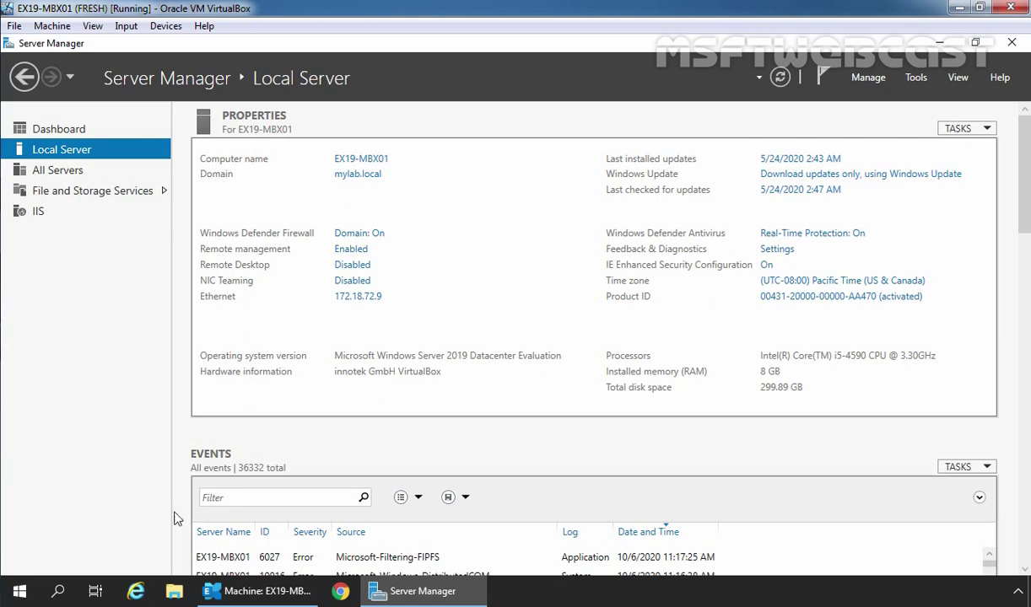
left_click(136, 594)
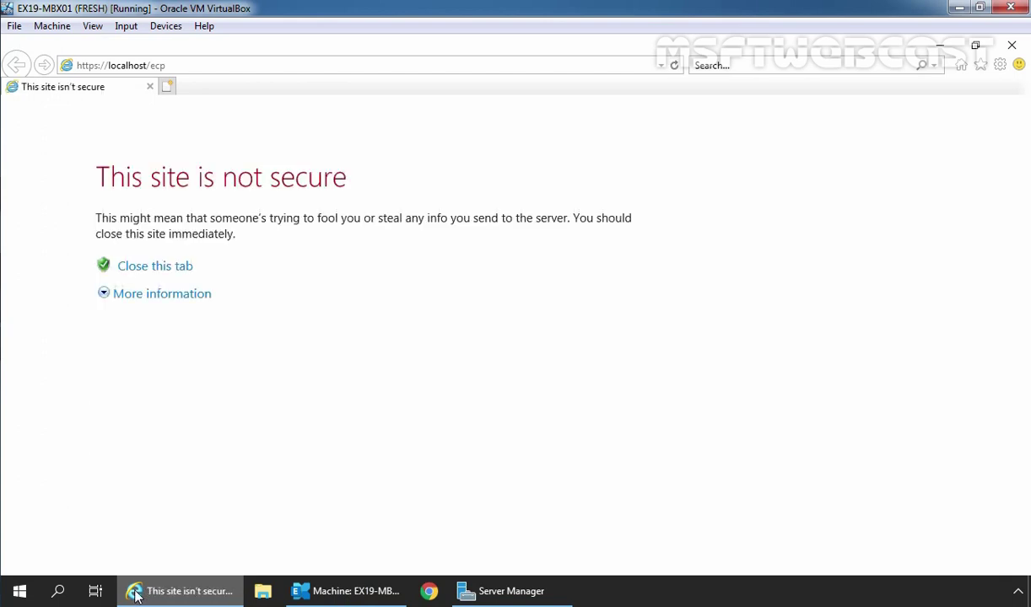
left_click(156, 300)
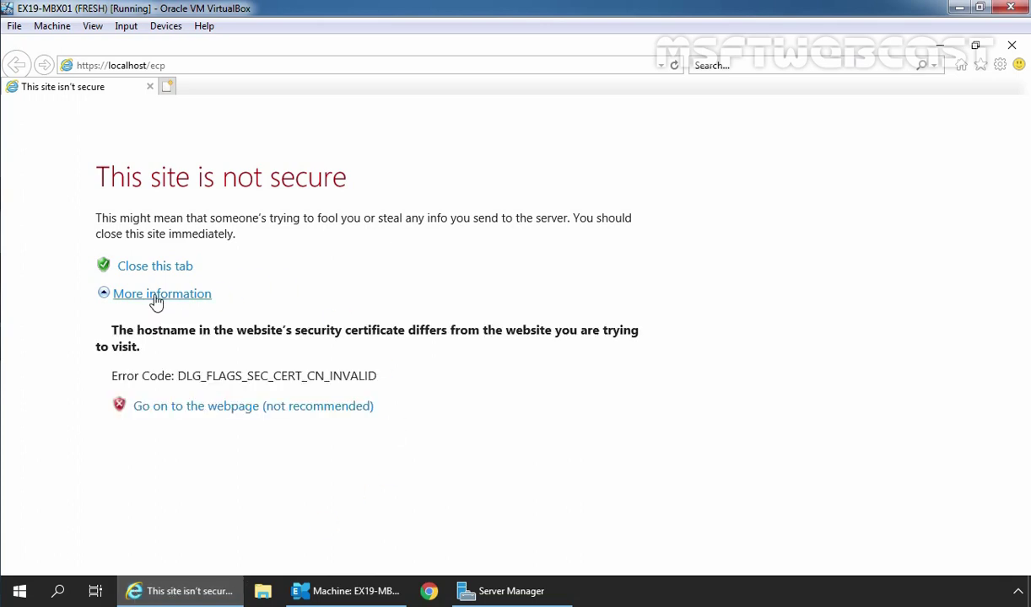
left_click(223, 412)
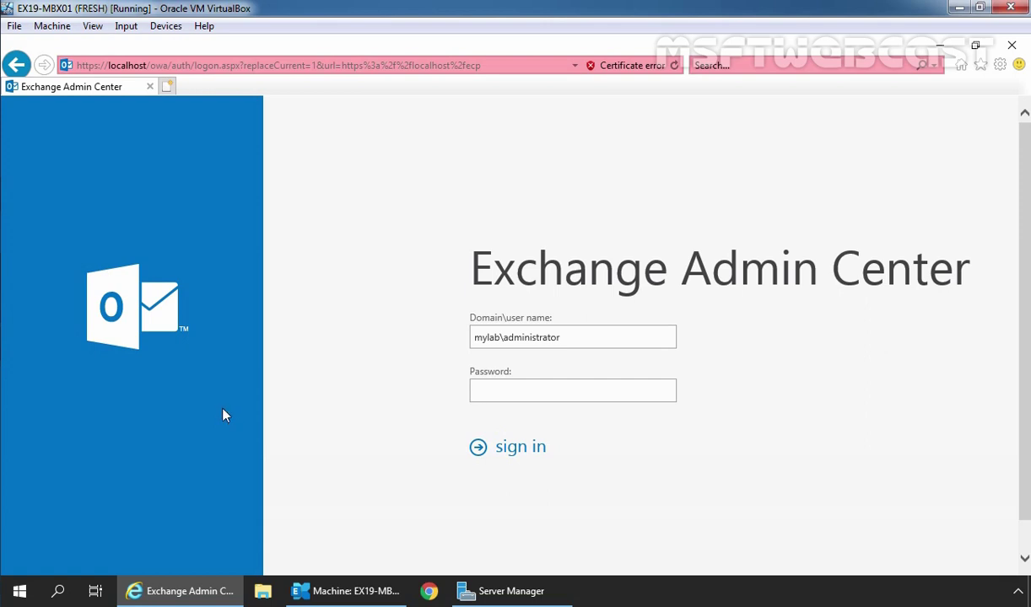
type("*********")
left_click(520, 453)
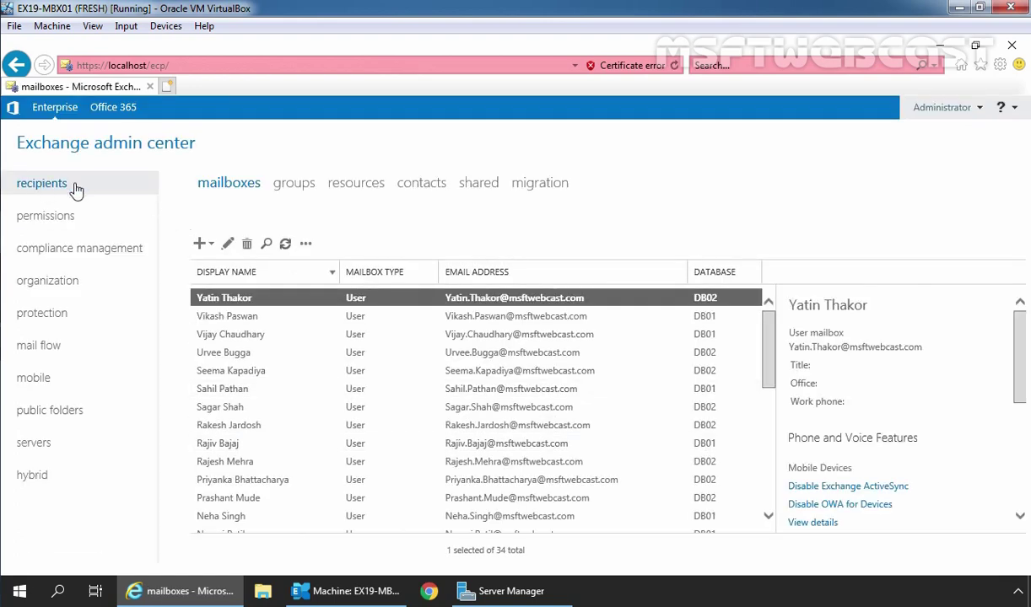
left_click(295, 184)
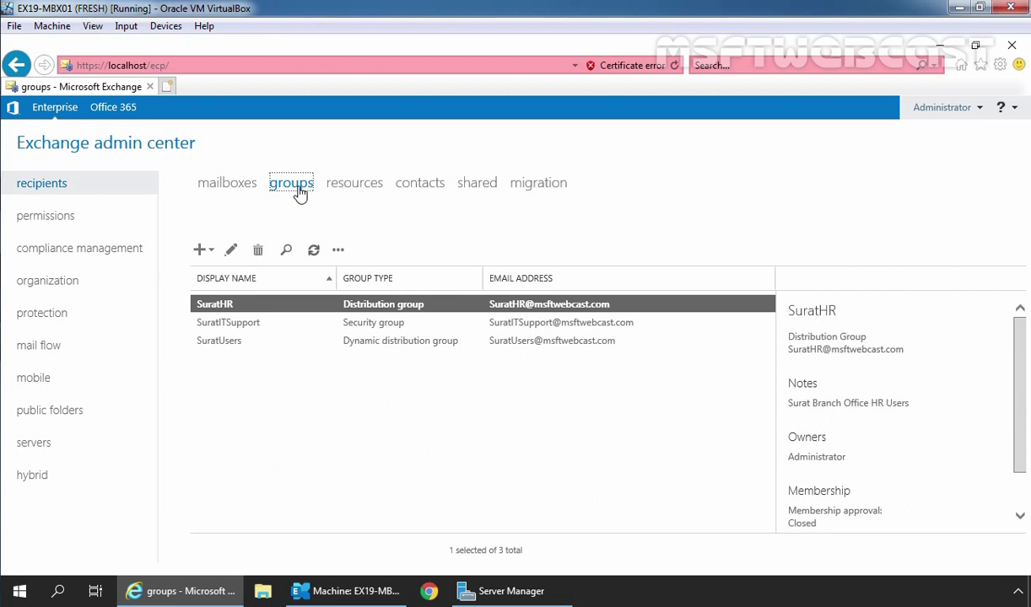
Step: Edit the SuratUsers group and turn on 'Messages sent to this group have to be approved by a moderator'
left_click(206, 339)
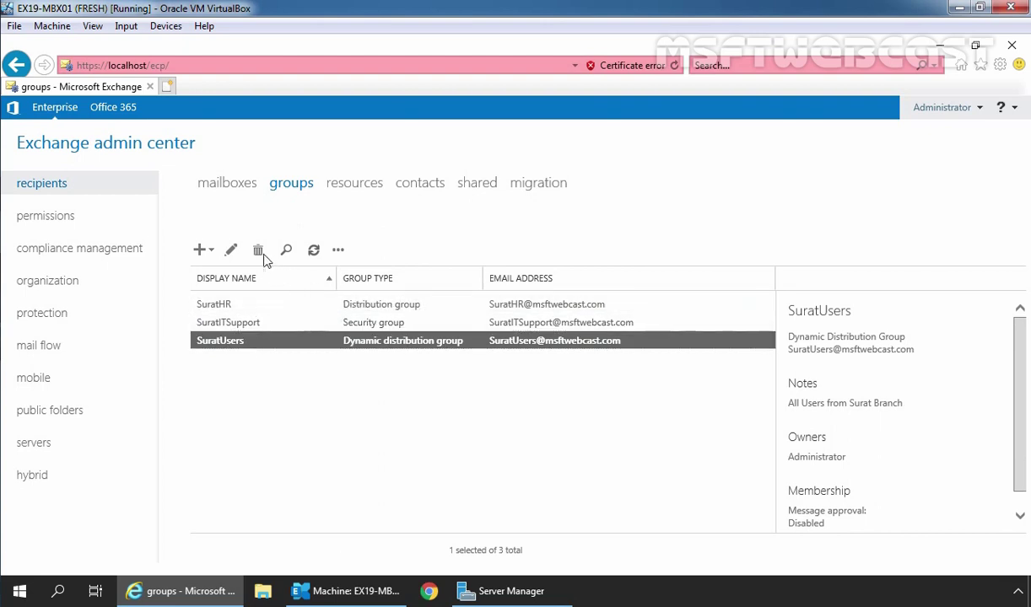
left_click(232, 251)
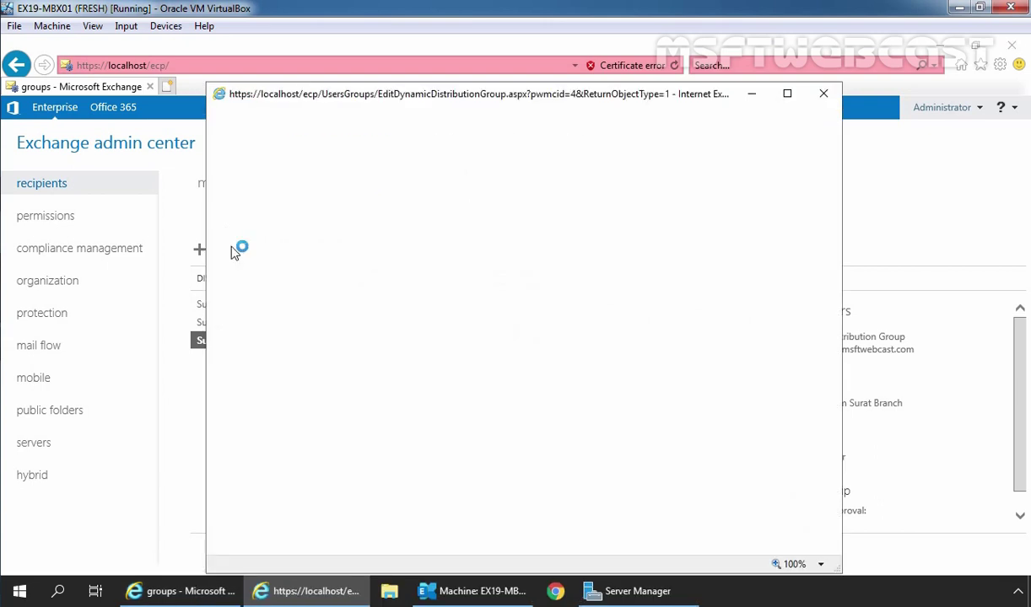
left_click(787, 93)
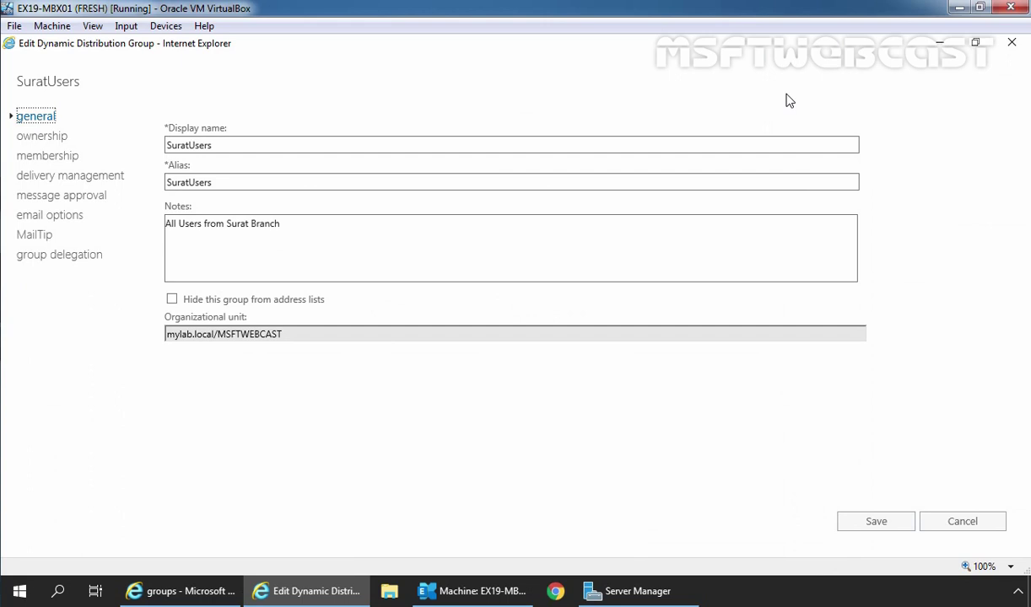
left_click(76, 197)
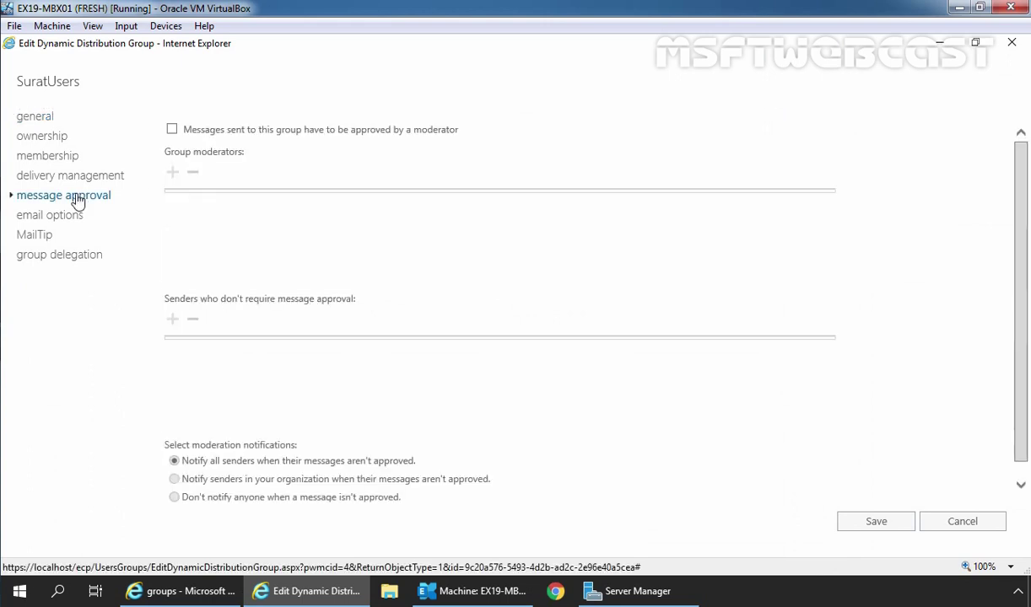
left_click(172, 130)
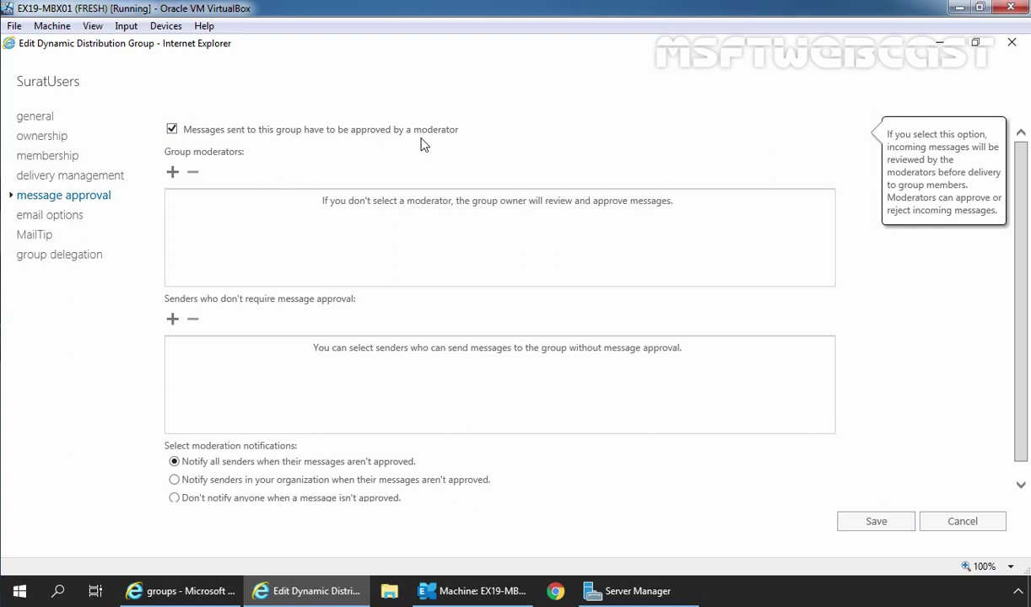
Step: Add one organisation user to the SuratUsers Group moderators list
left_click(173, 173)
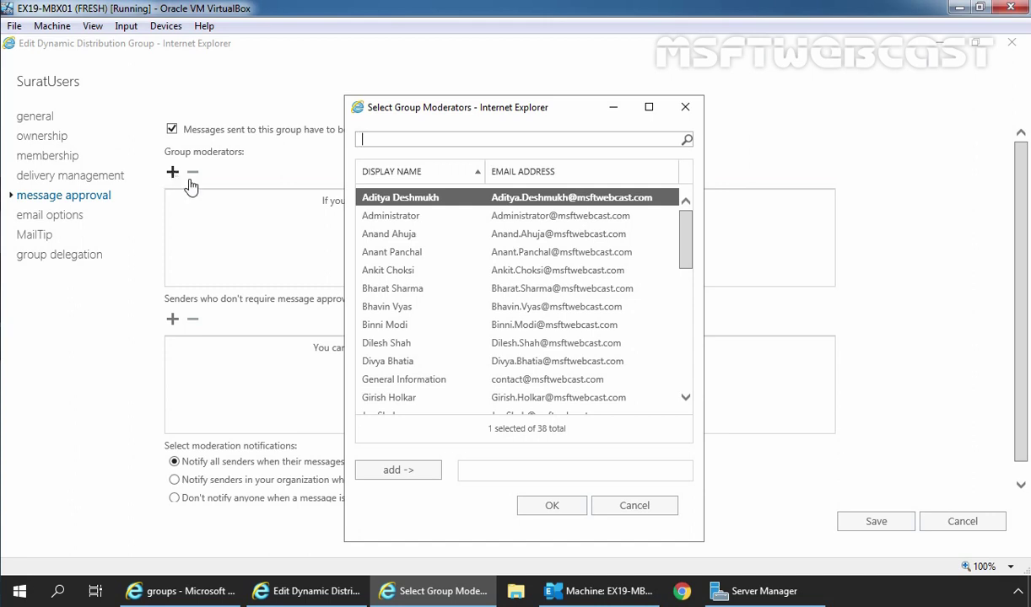
left_click(395, 290)
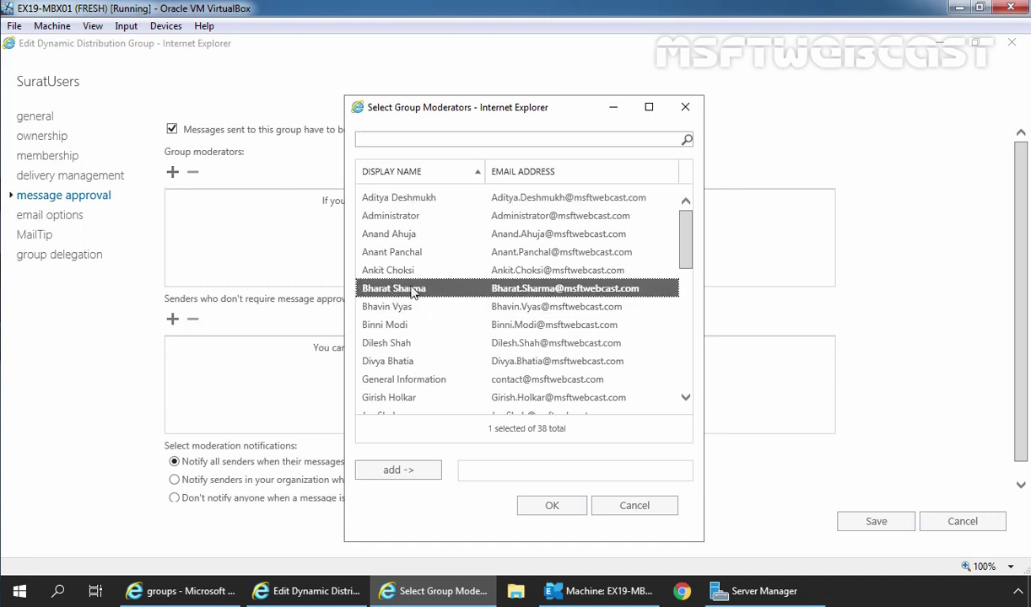
left_click(390, 470)
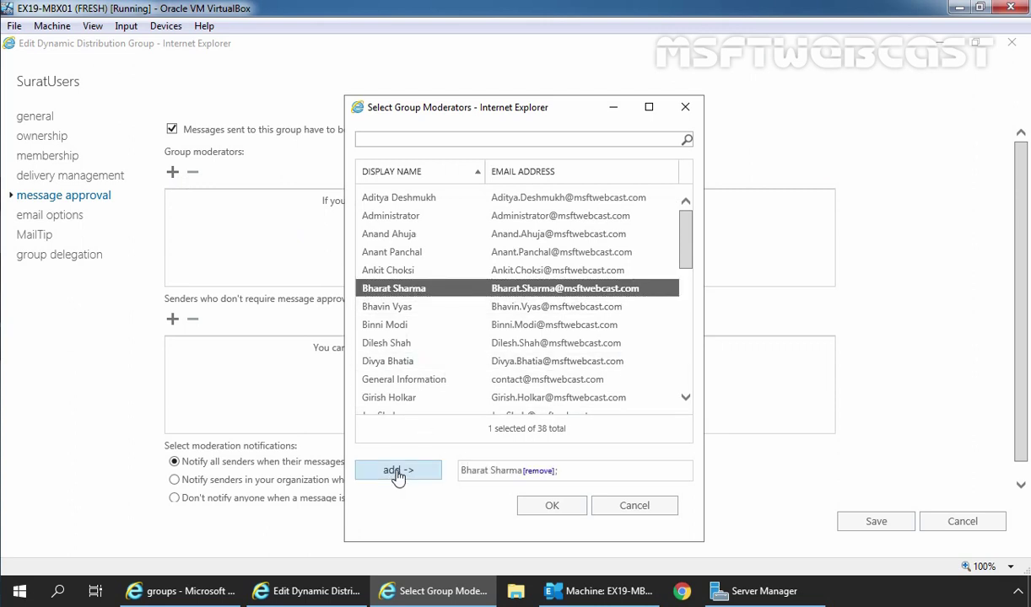
left_click(552, 507)
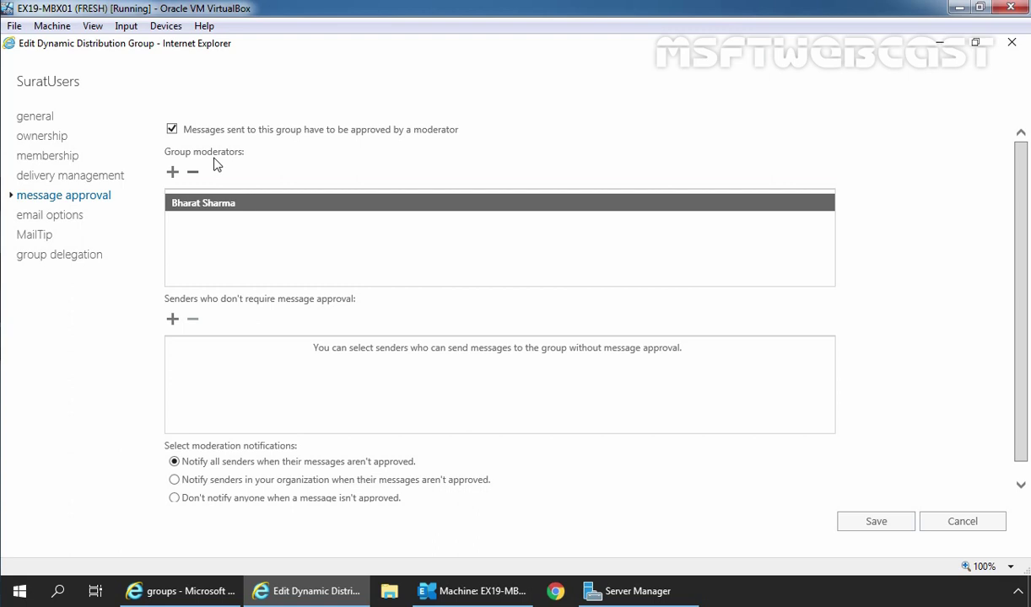
Step: Add the SuratHR group to senders who don't require message approval
left_click_drag(243, 299, 368, 300)
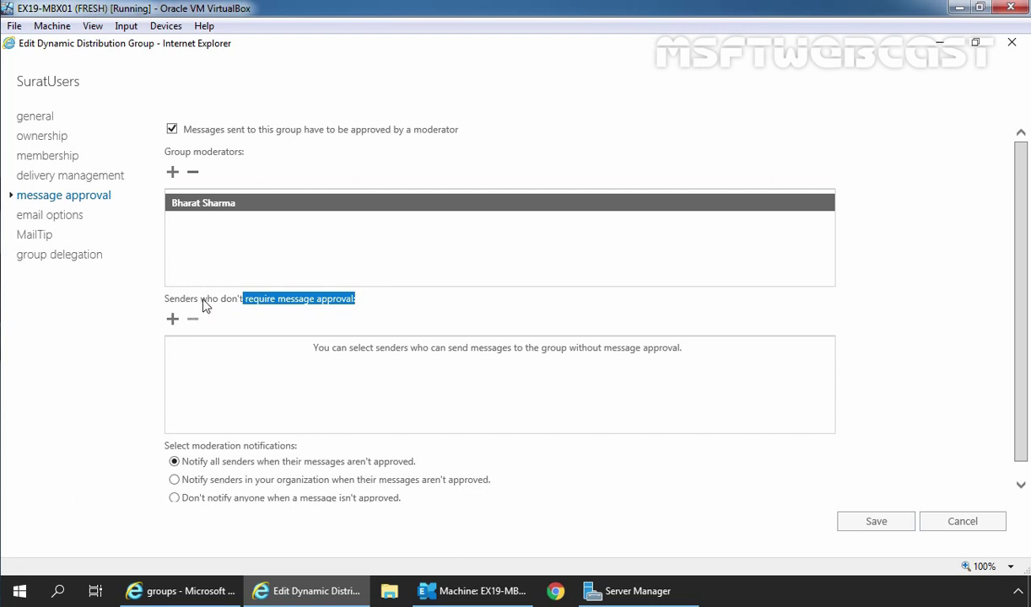
left_click_drag(200, 300, 354, 307)
left_click(173, 320)
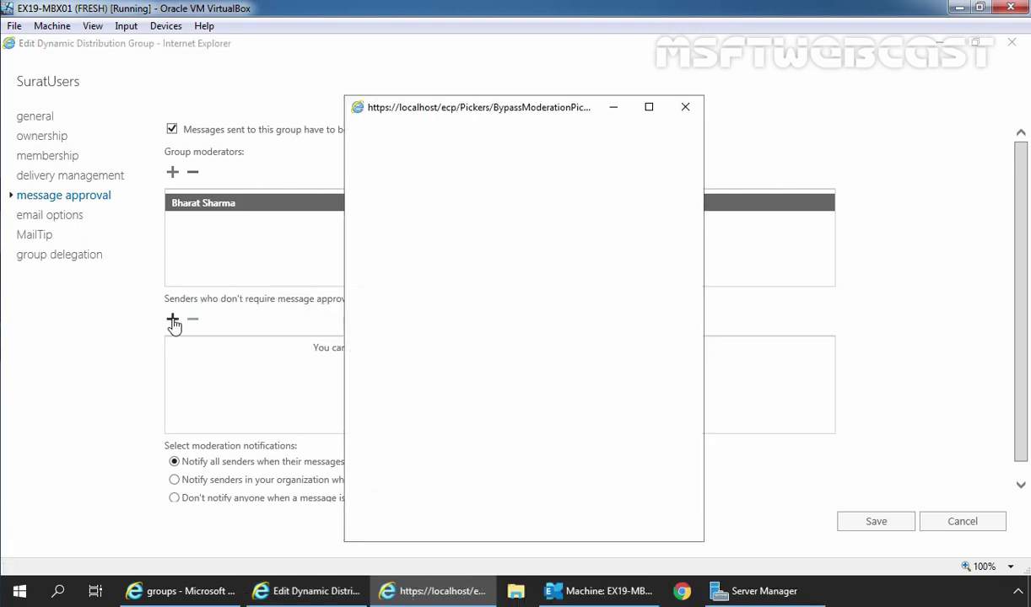
type("surathr")
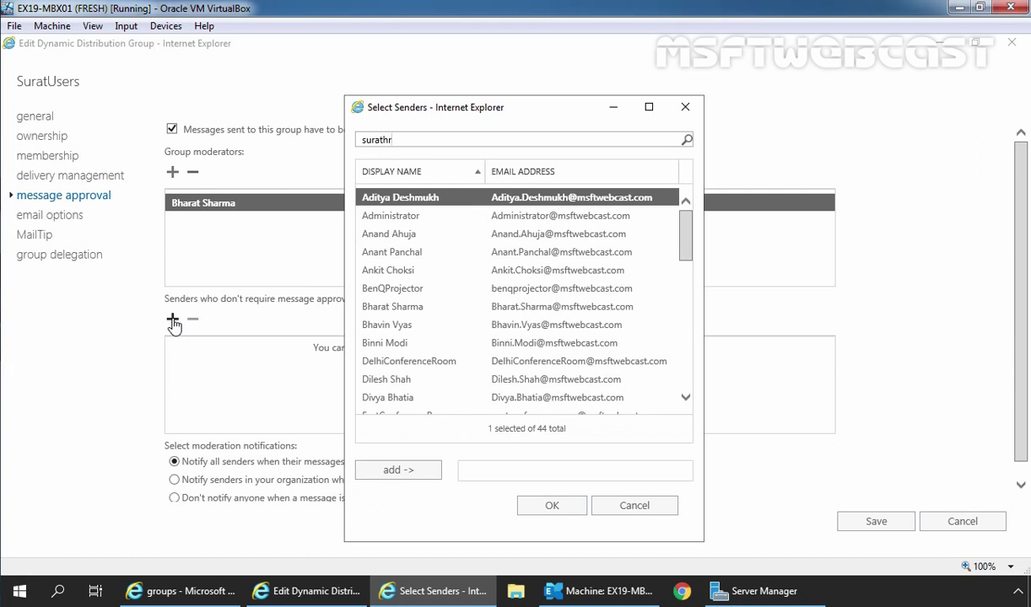
key("Return")
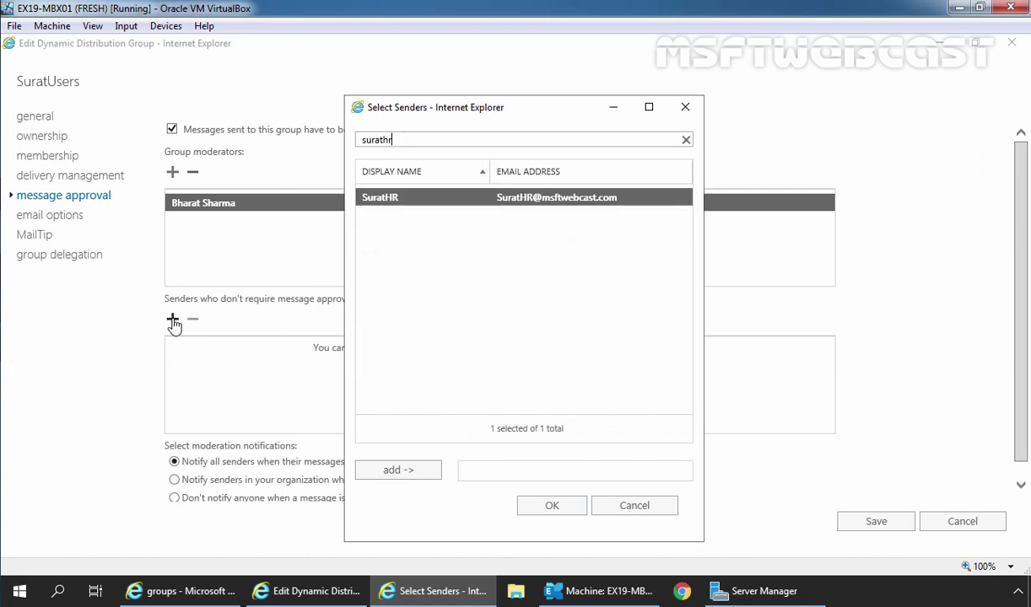
left_click(398, 472)
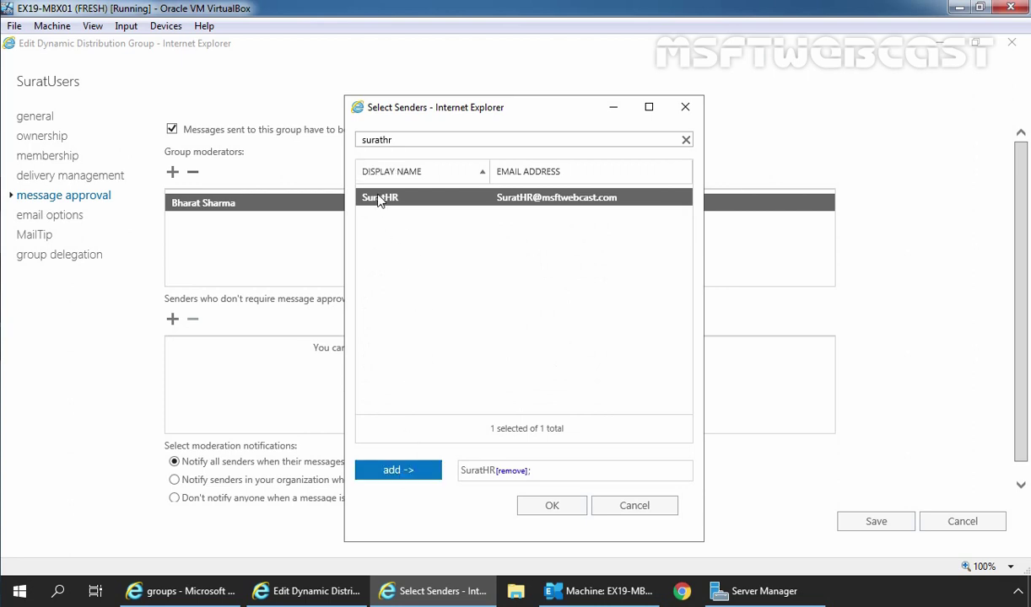
left_click(552, 507)
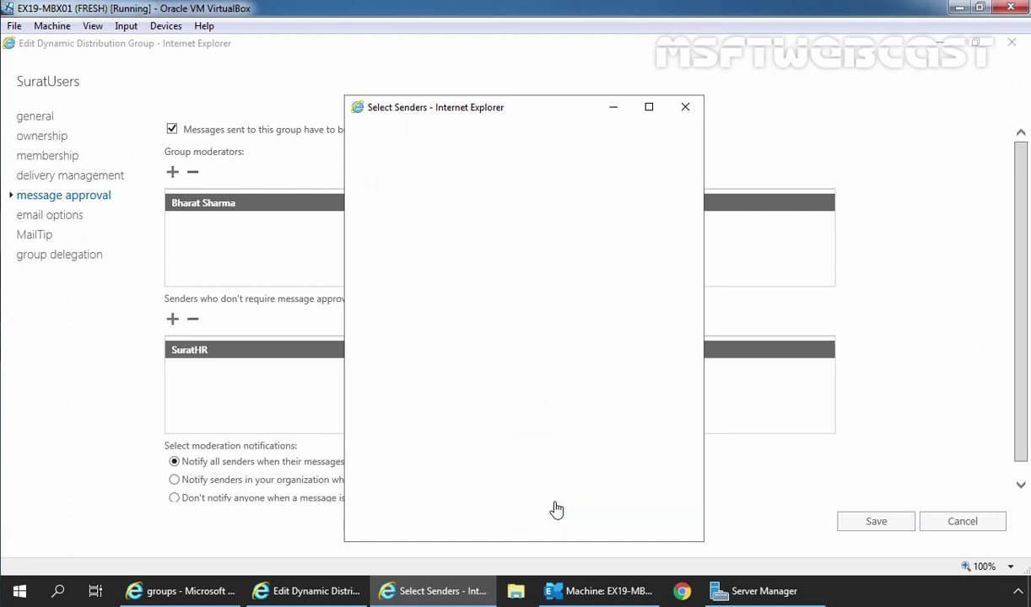
Step: Add one user as another sender exempt from message approval
left_click(173, 320)
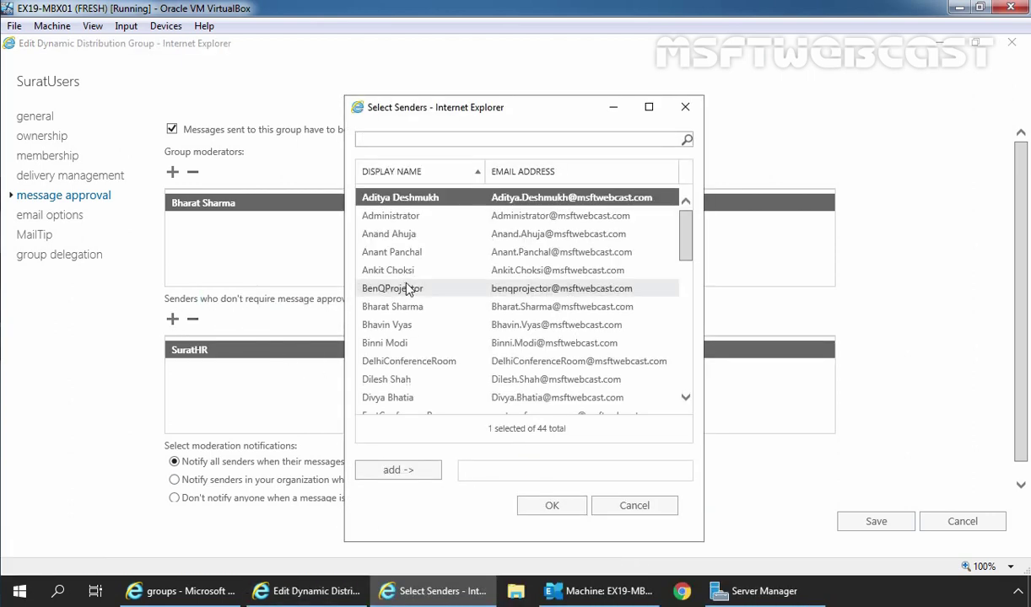
left_click(406, 256)
left_click(400, 472)
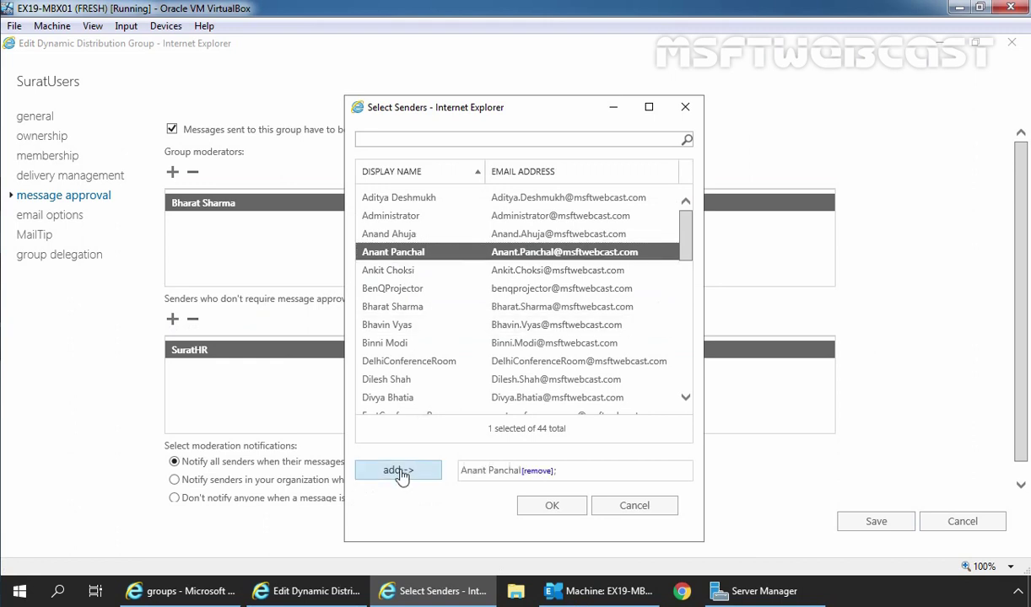
left_click(552, 507)
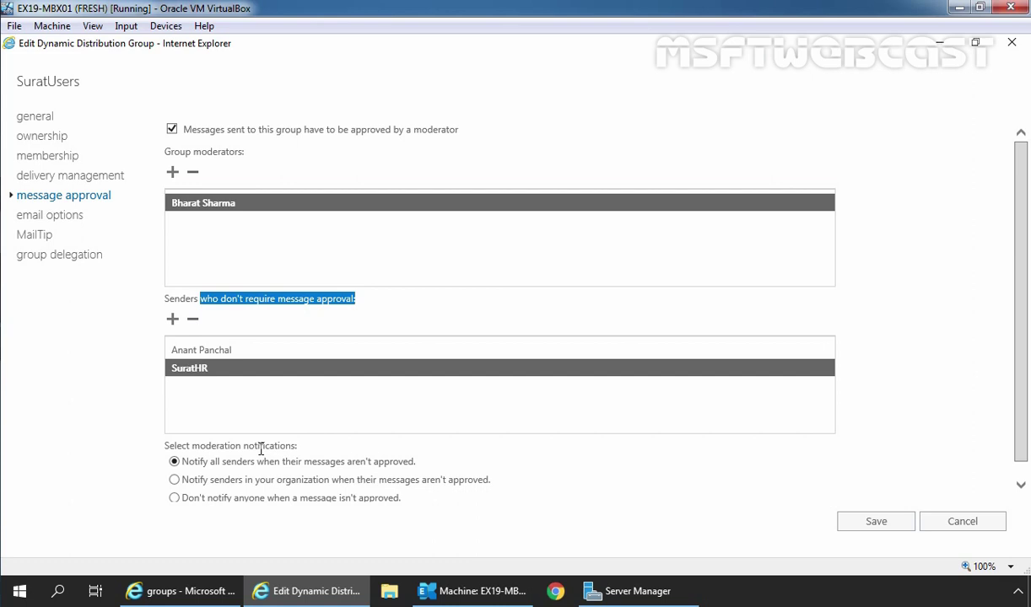
Step: Choose 'Notify senders in your organization when their messages aren't approved' and save SuratUsers
left_click(260, 483)
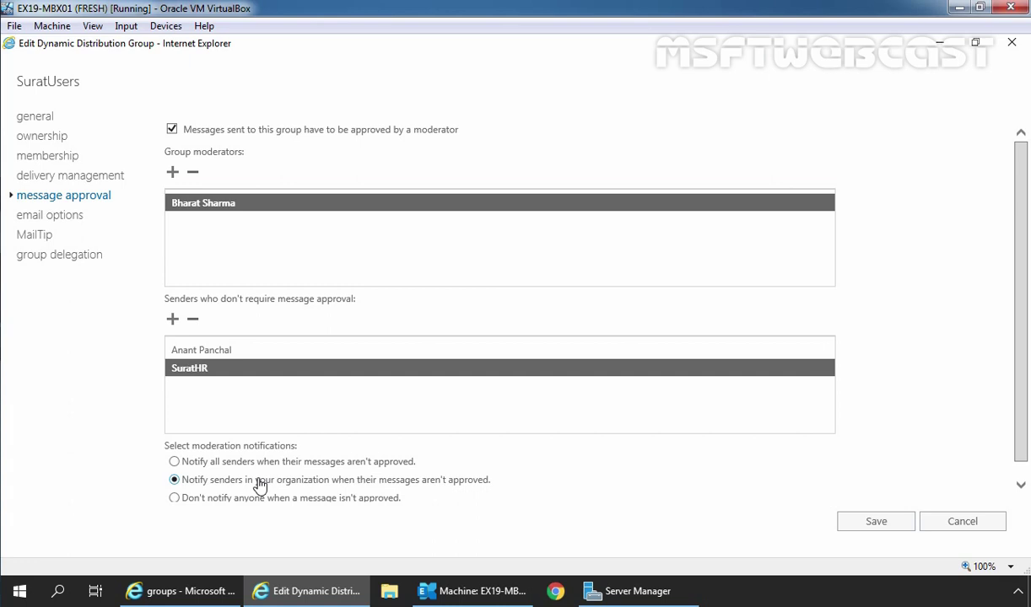
left_click(874, 525)
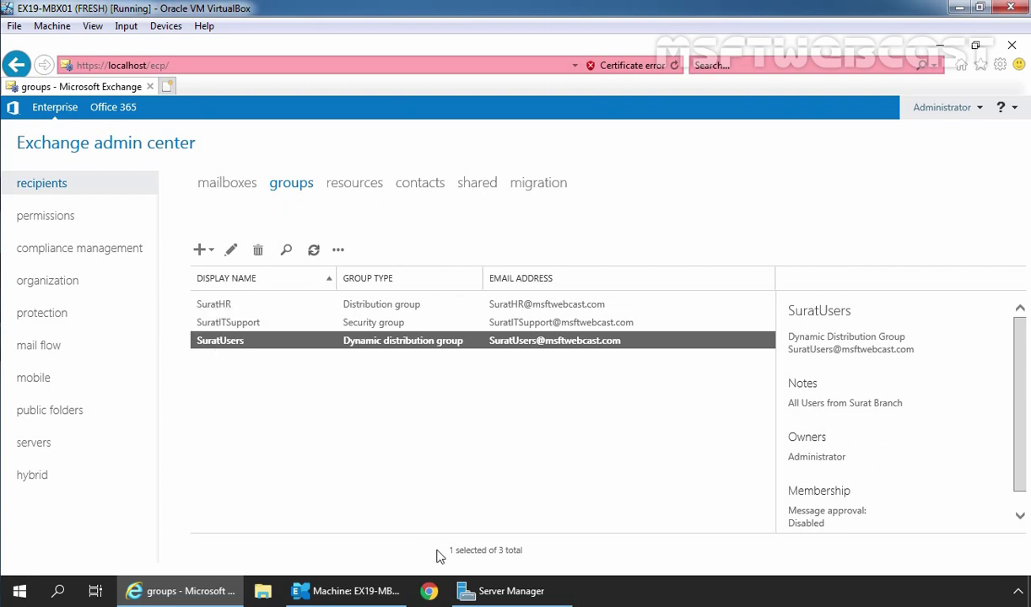
left_click(430, 591)
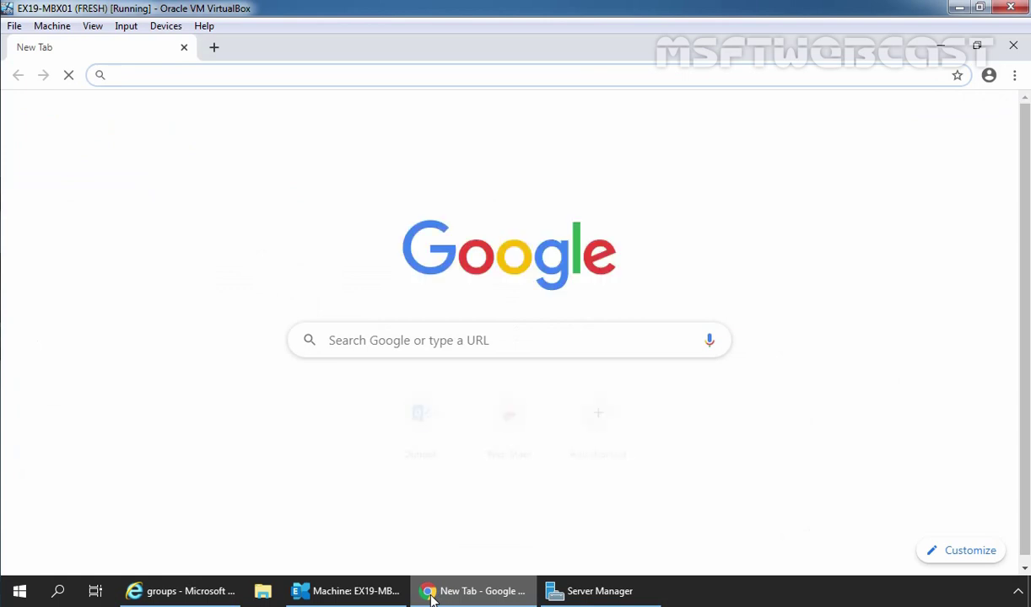
type("htt")
key("Right")
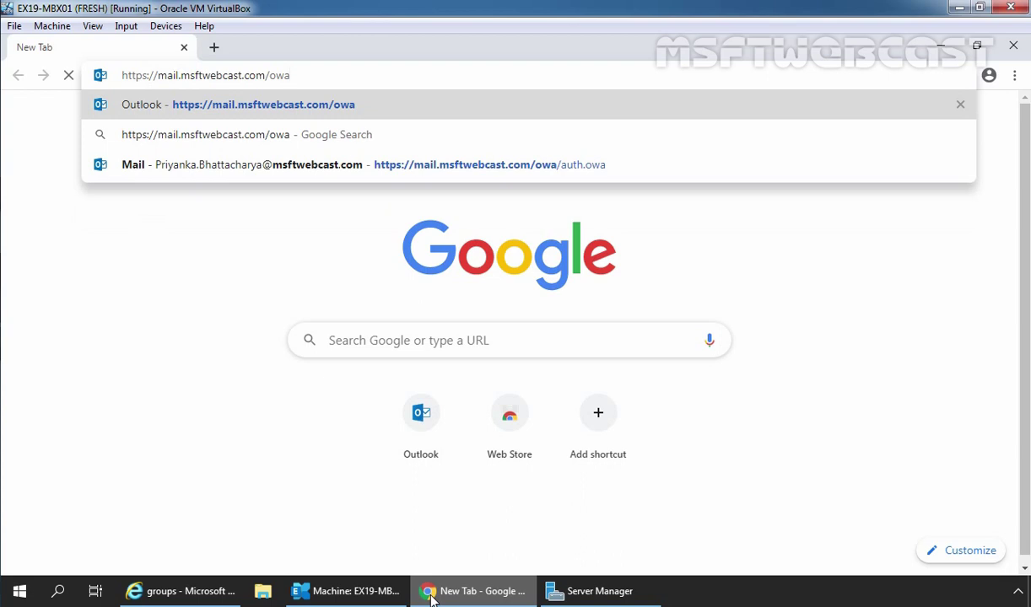
key("Return")
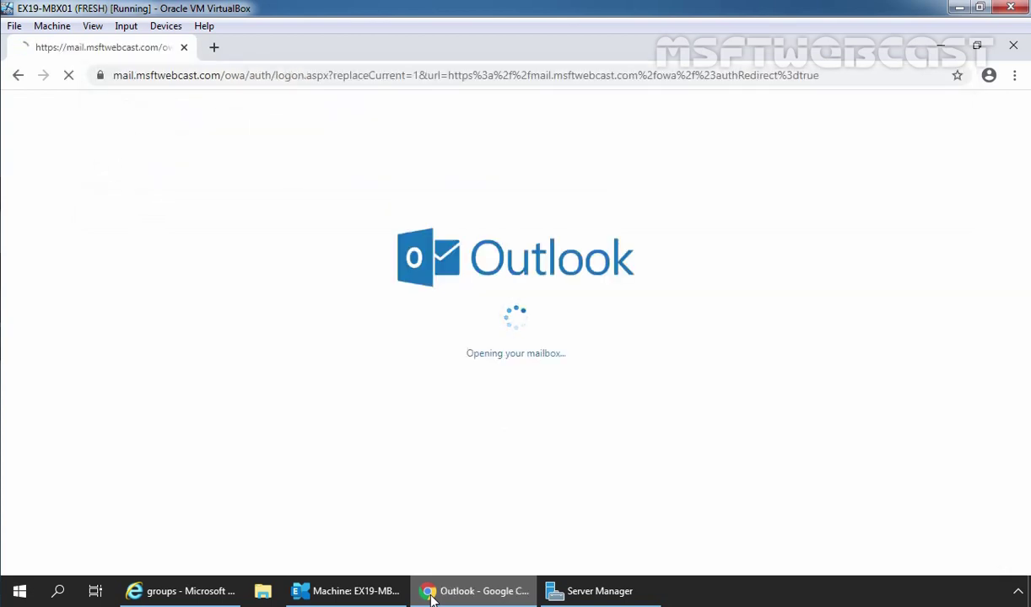
type("•••••")
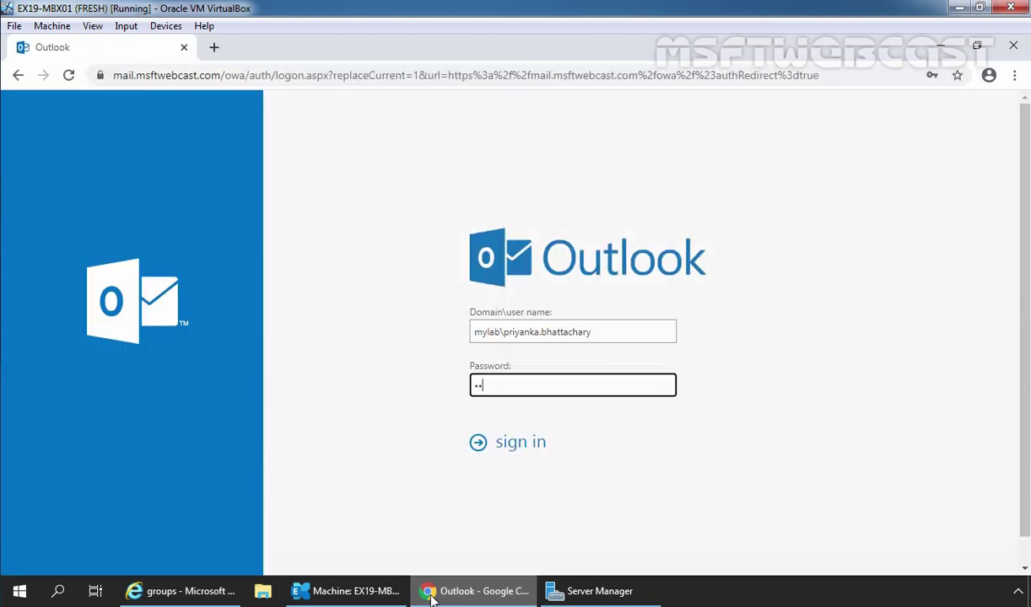
type("•••")
key("Return")
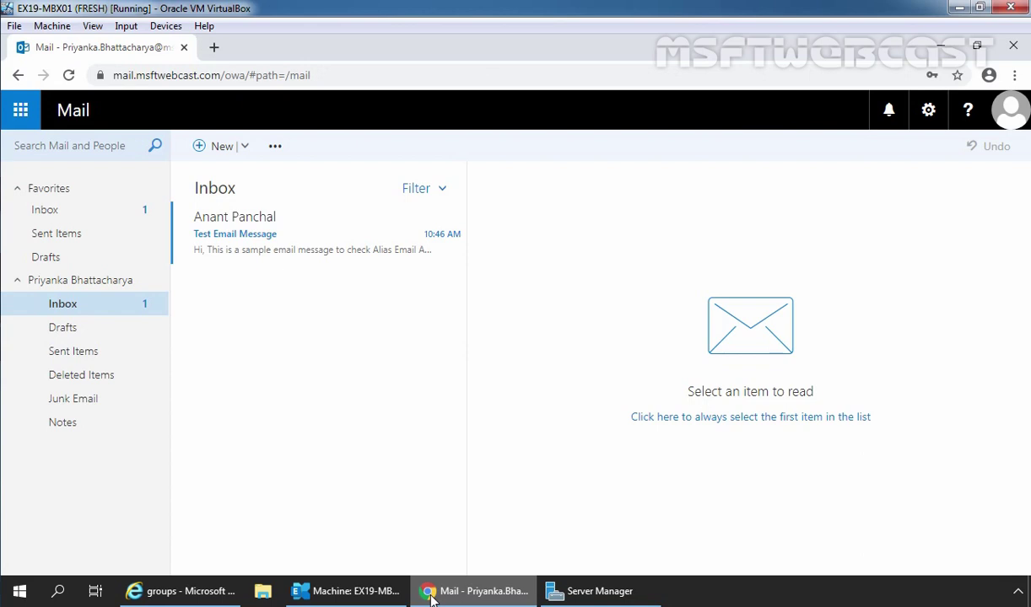
Step: Send SuratUsers a message titled 'Test Message for Message Moderation:' with body text
left_click(222, 150)
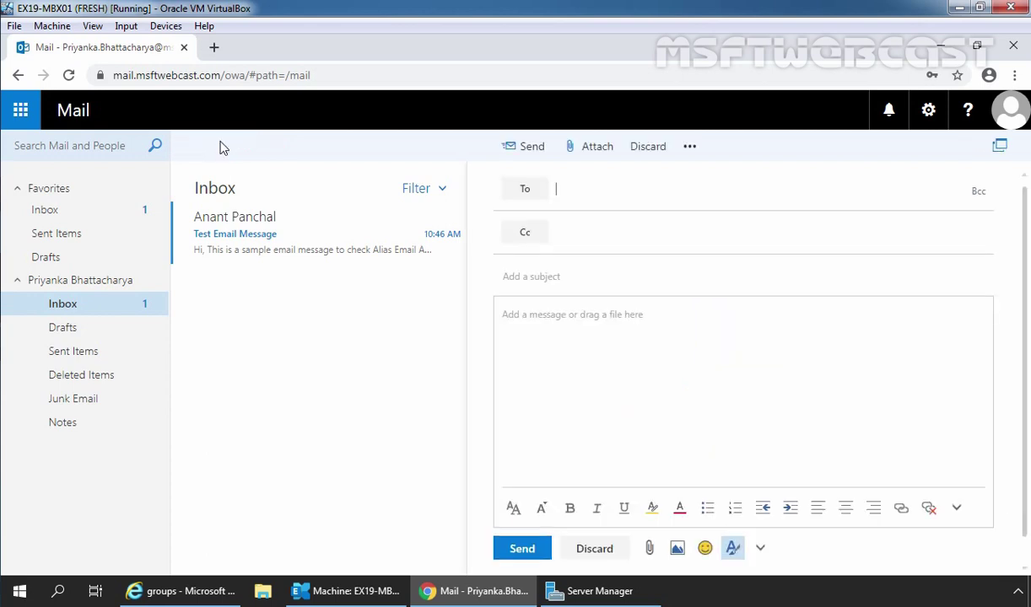
type("surat")
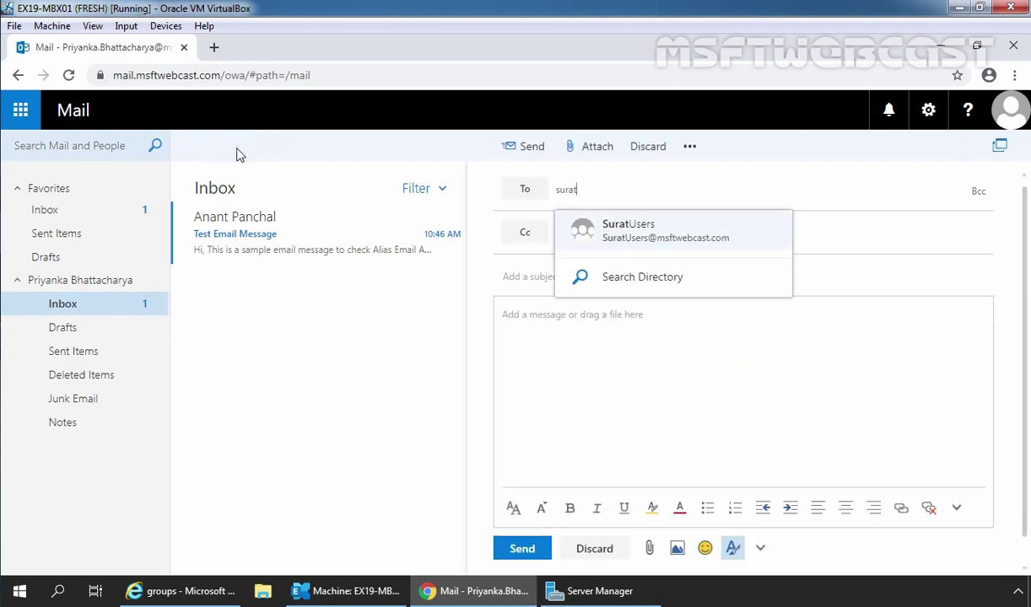
left_click(637, 235)
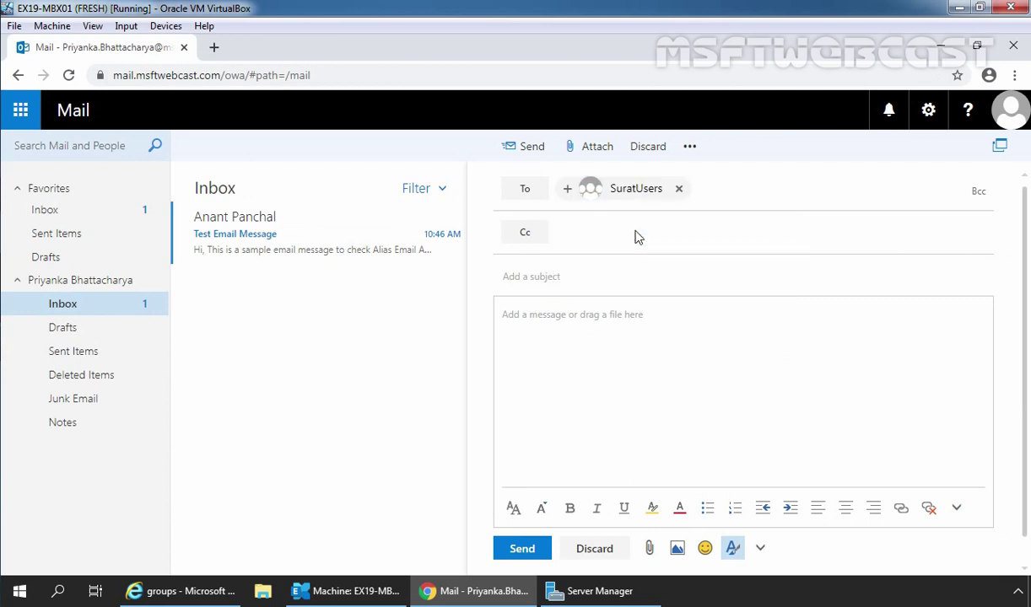
left_click(525, 278)
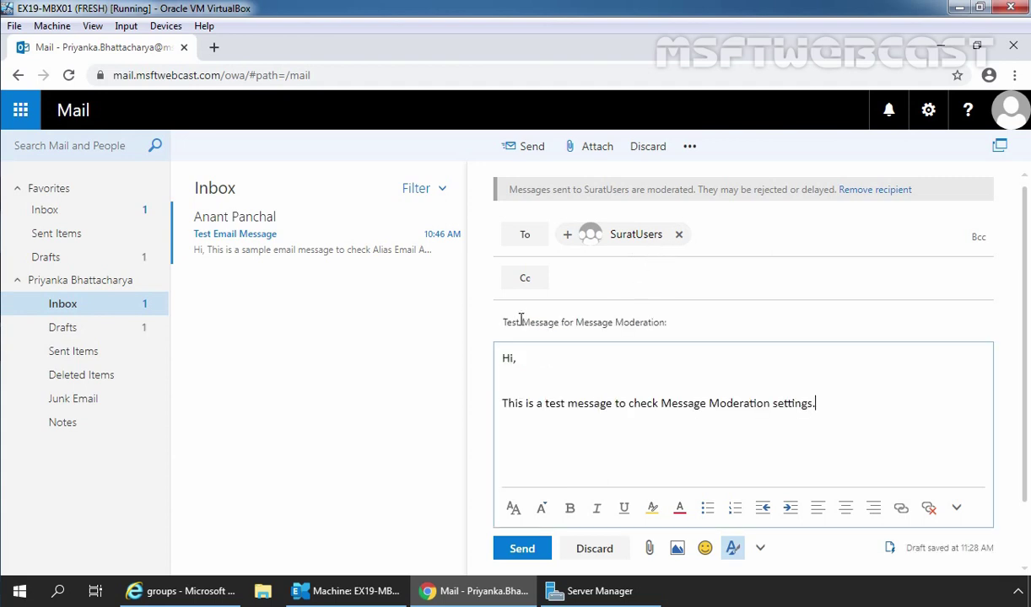
left_click(521, 549)
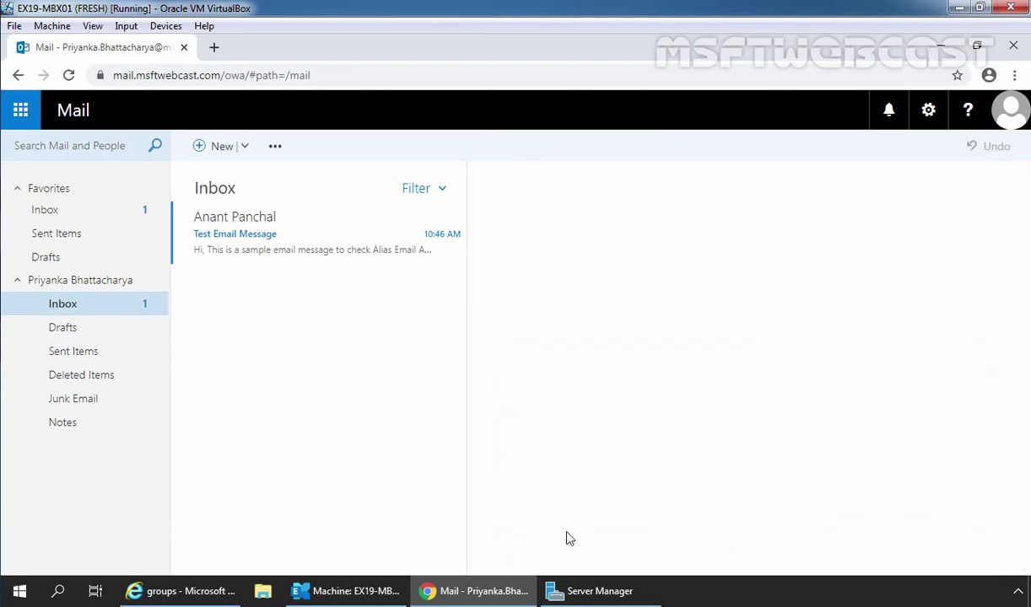
Step: Sign out of the sender's mailbox and sign back in with the moderator's user name and password
left_click(1006, 126)
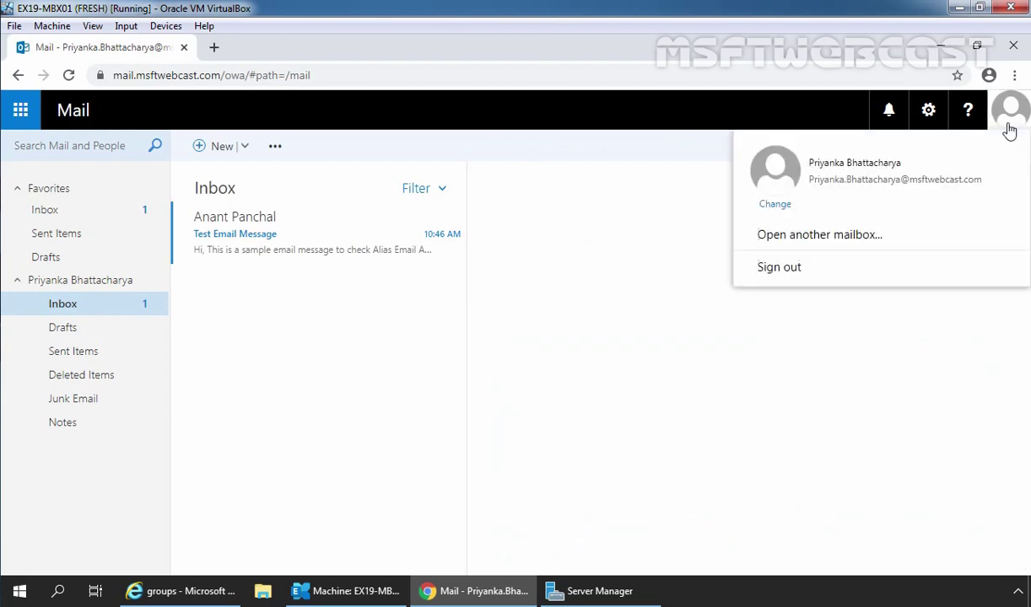
left_click(780, 277)
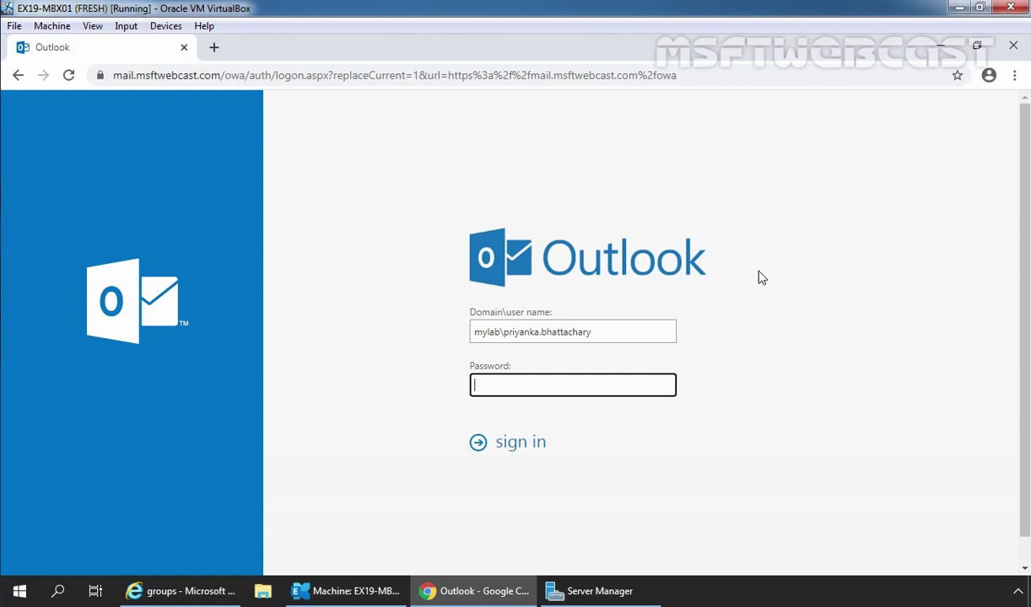
left_click_drag(506, 329, 621, 326)
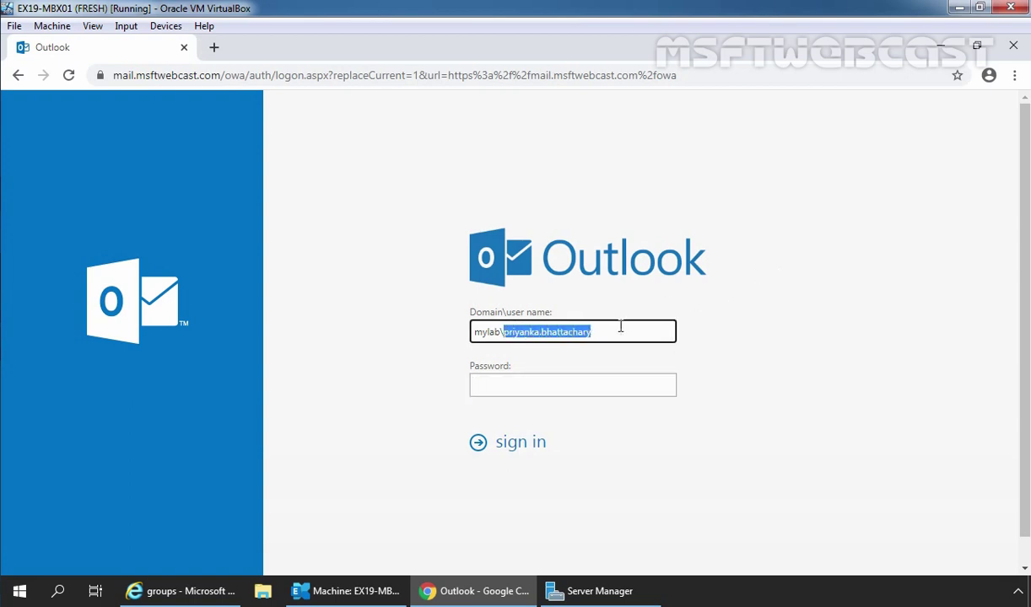
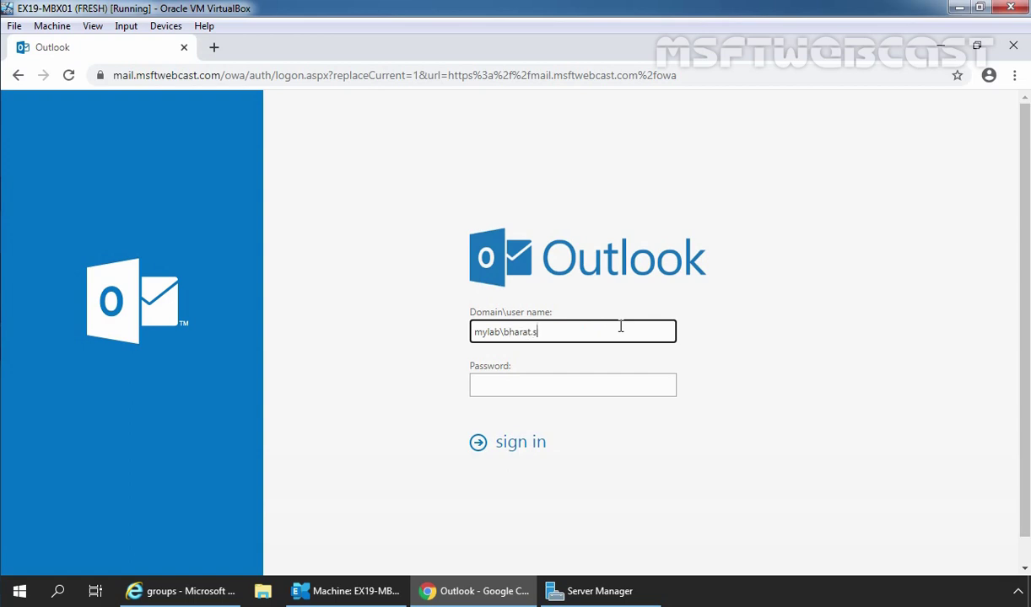
key("Tab")
type("********")
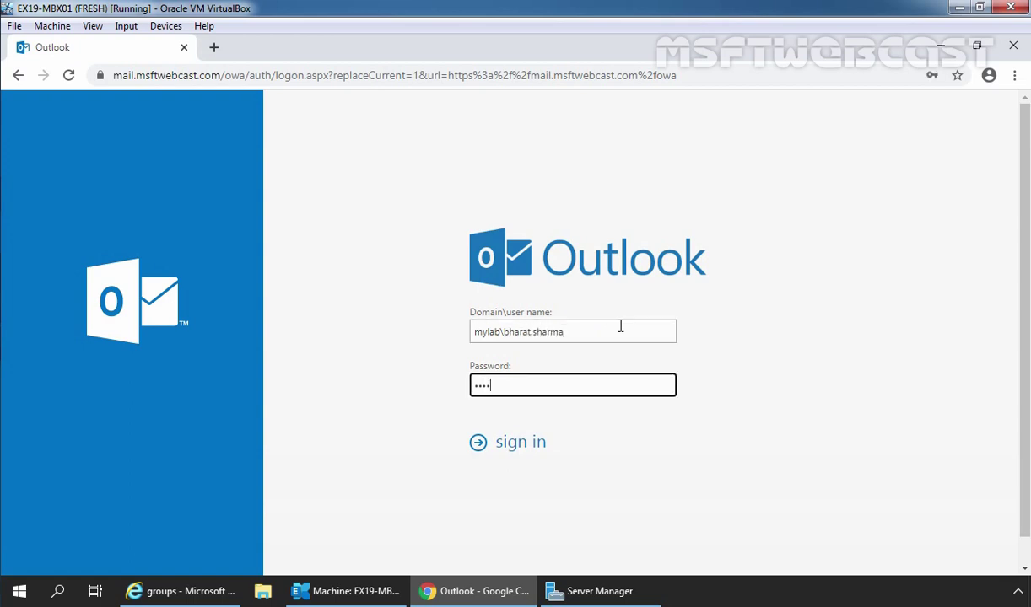
key("Return")
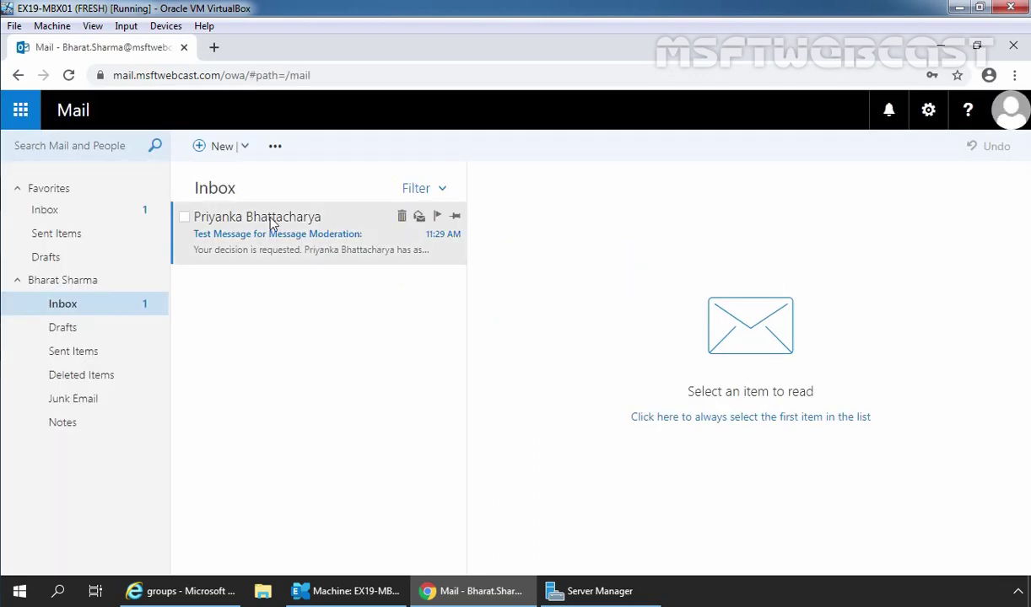
Step: Open the moderation request and highlight its SuratUsers recipient, original sender, subject, body, and 'Please respond.' note
left_click(215, 231)
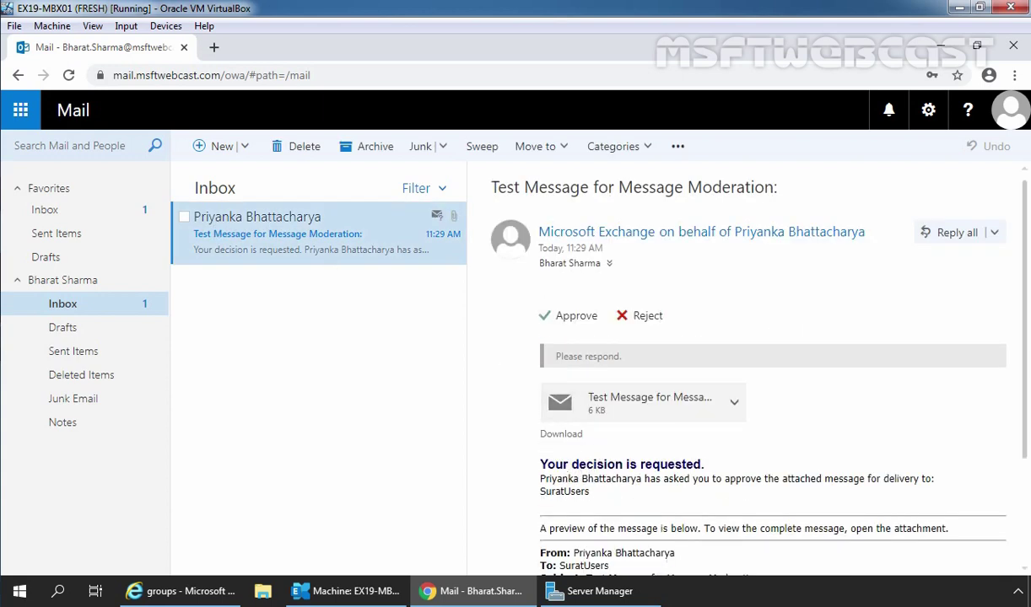
left_click_drag(543, 472, 708, 466)
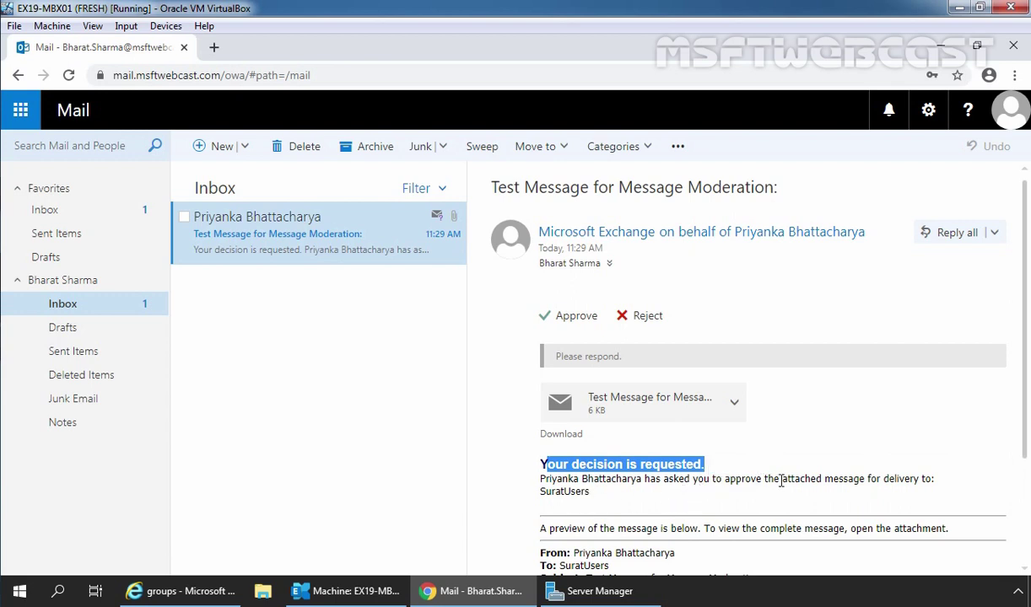
left_click(554, 493)
double_click(554, 493)
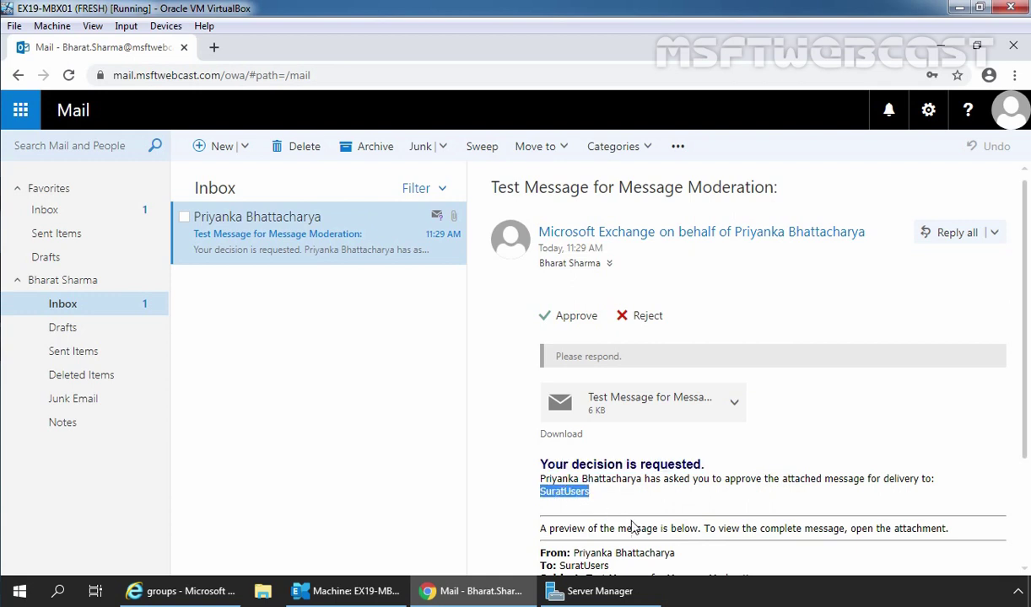
scroll(697, 502, "down", 2)
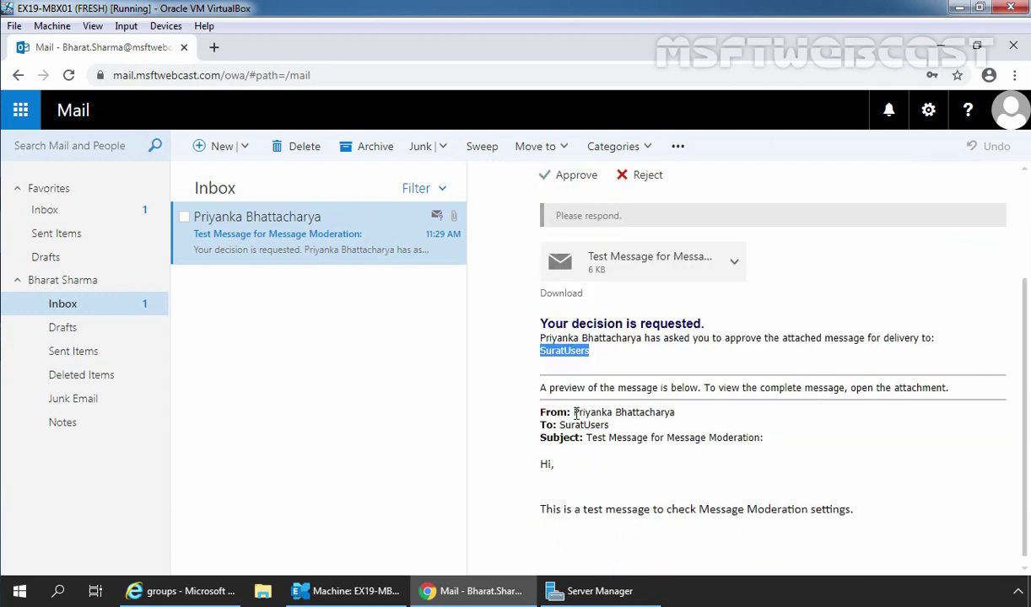
left_click_drag(576, 414, 673, 412)
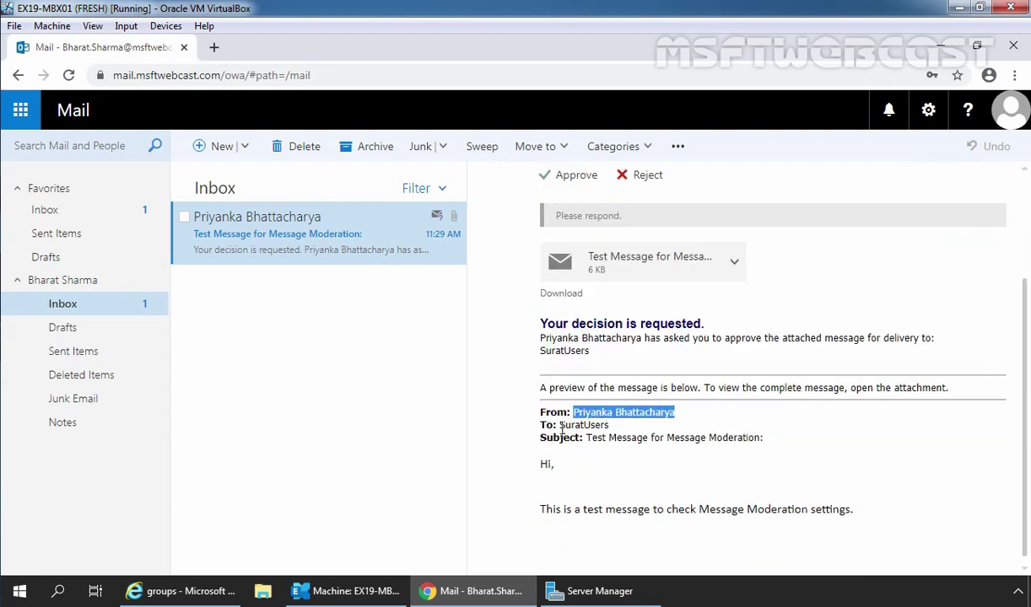
left_click_drag(561, 426, 762, 438)
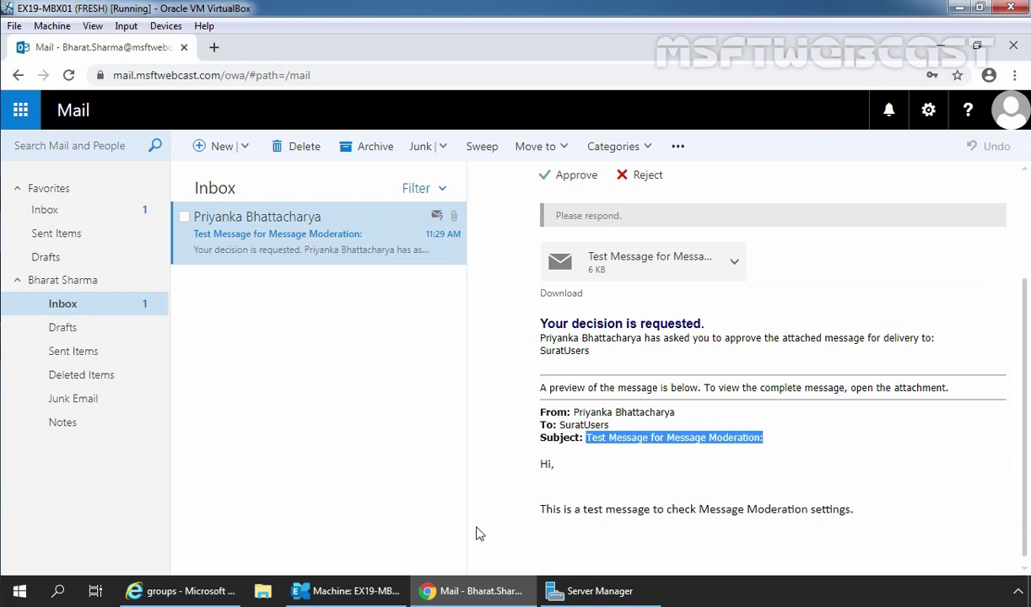
left_click_drag(538, 460, 894, 510)
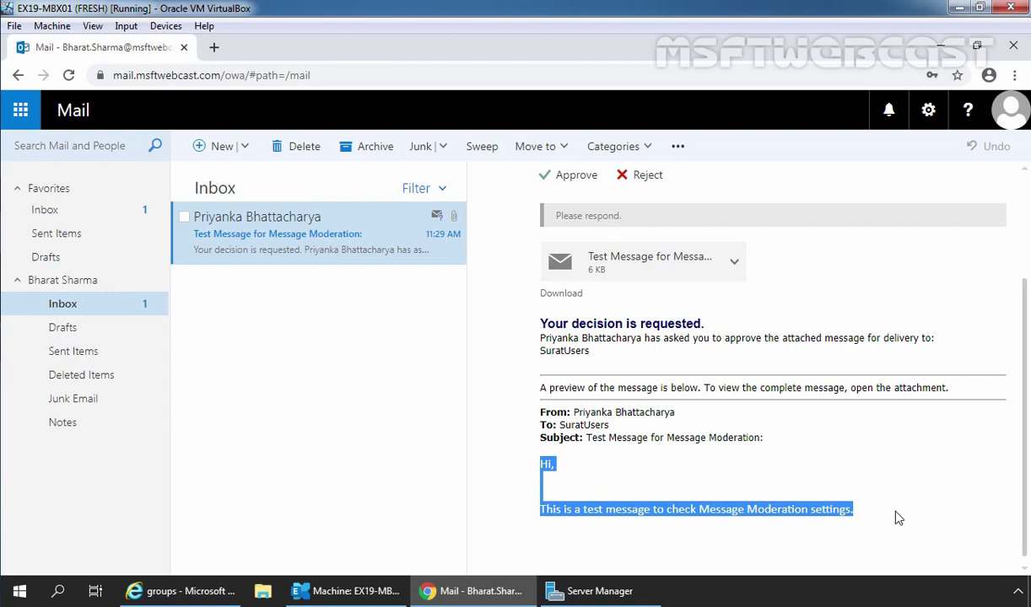
scroll(899, 517, "up", 3)
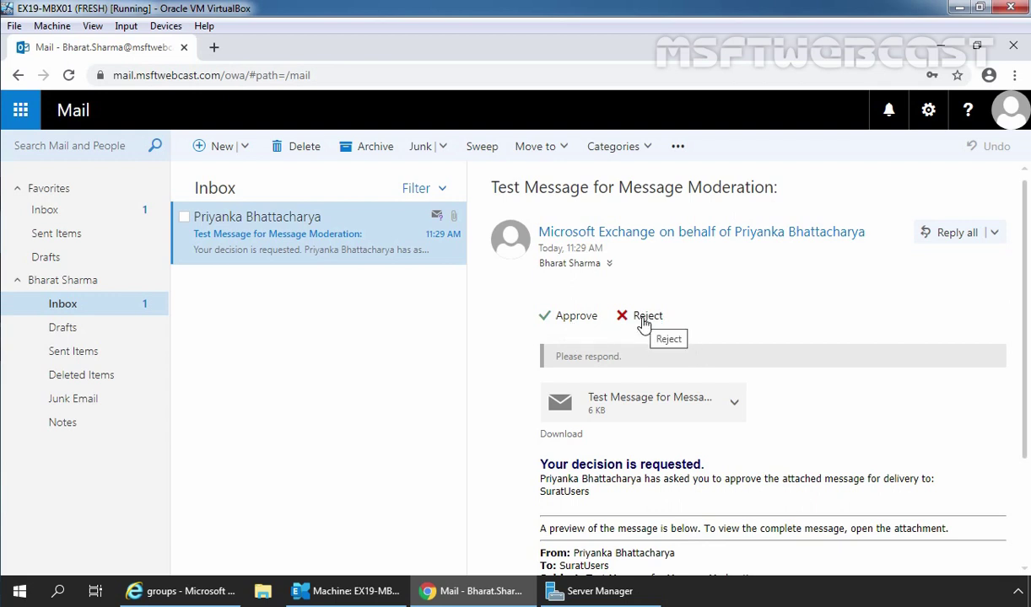
left_click_drag(555, 360, 634, 358)
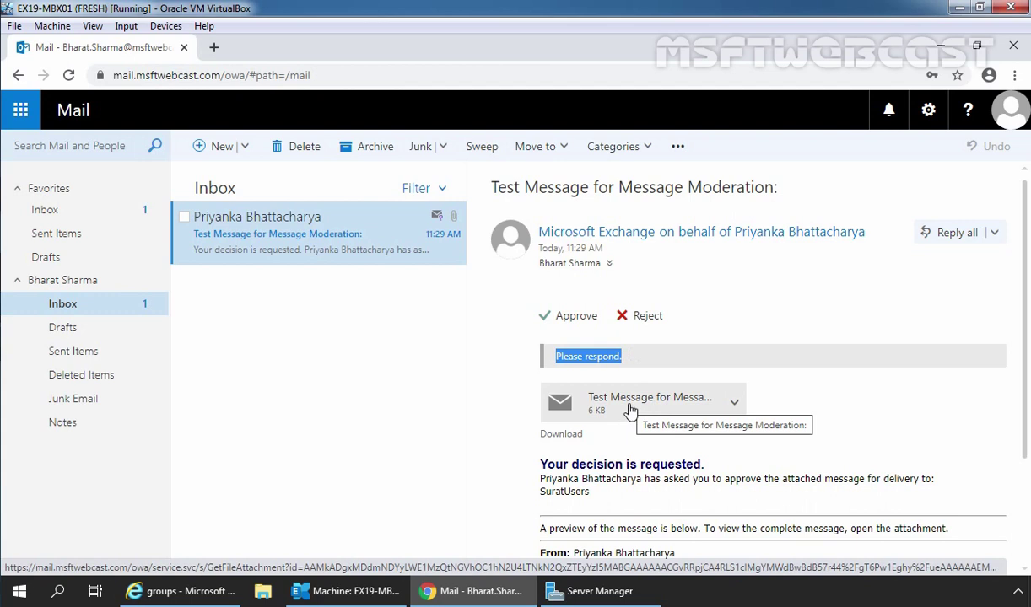
Step: View the attached original, reject it with 'Send the response now', then sign out
left_click(630, 410)
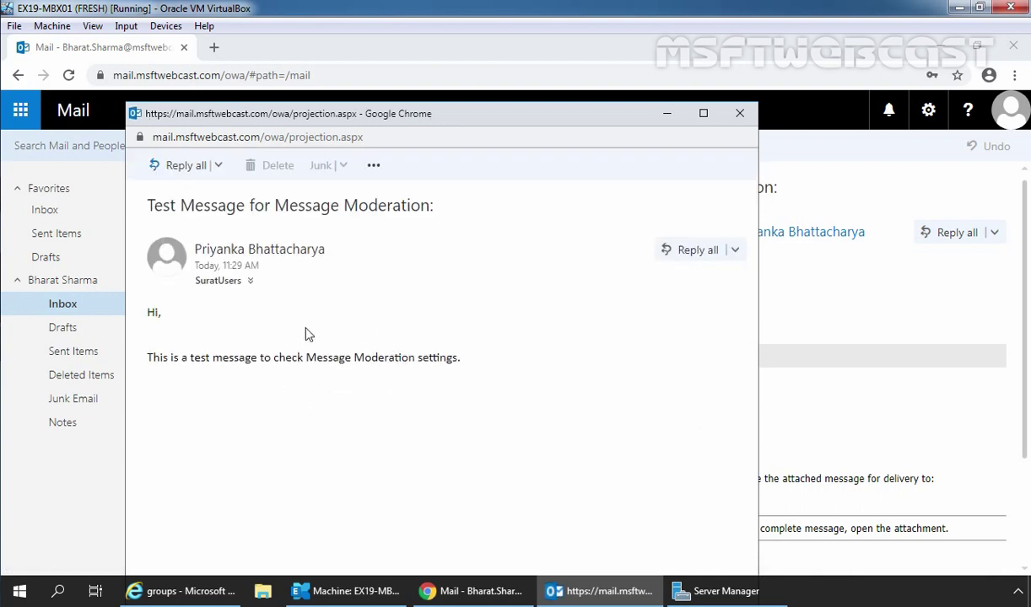
left_click(739, 113)
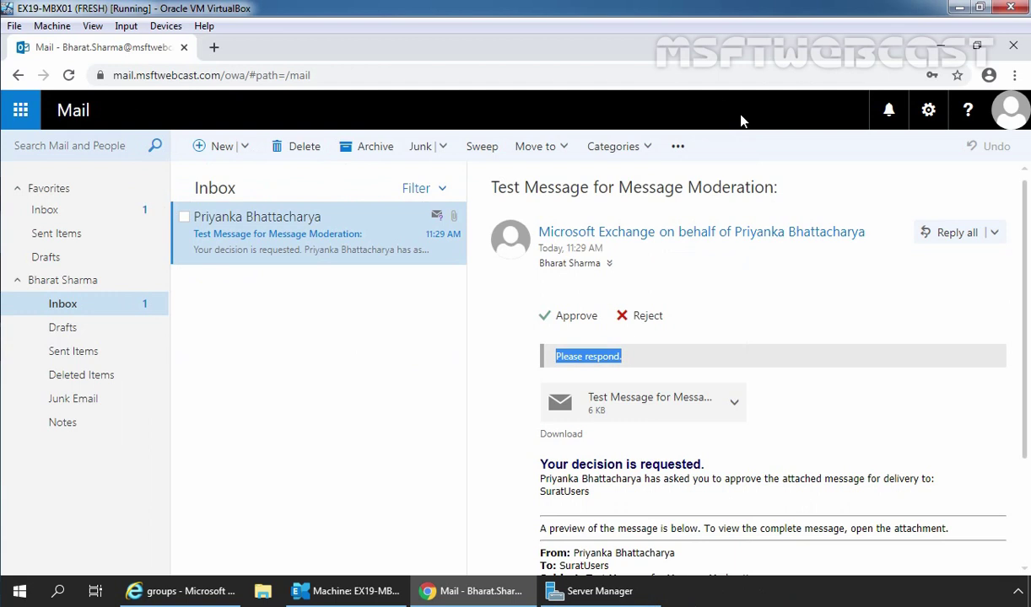
left_click(647, 319)
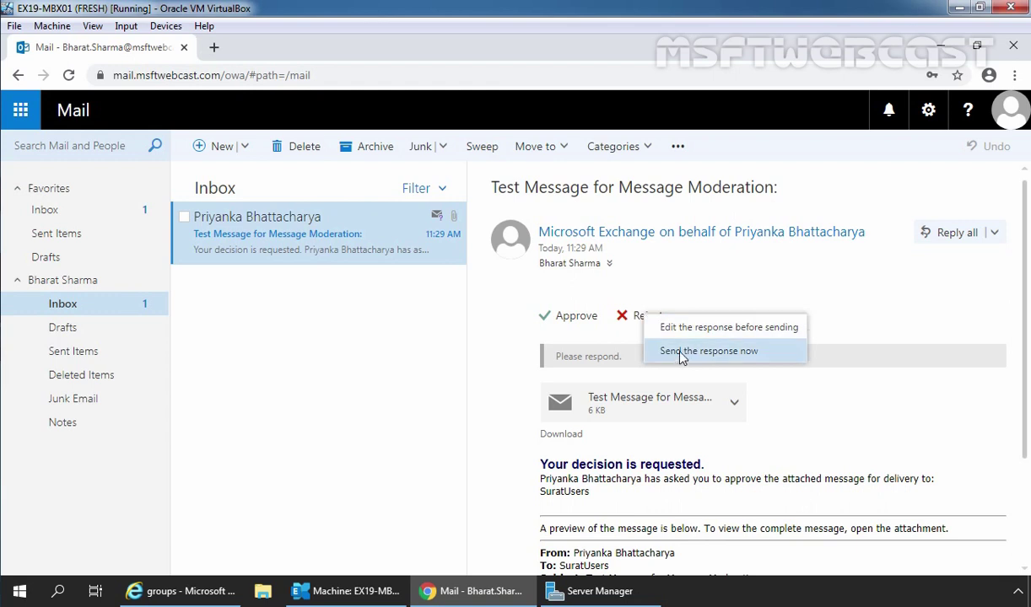
left_click(715, 353)
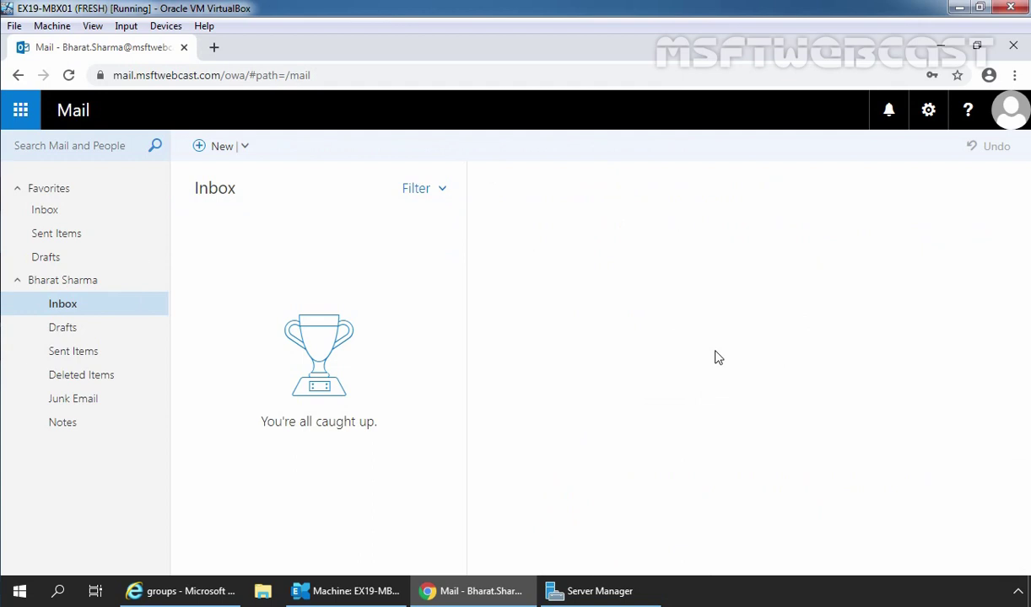
left_click(1008, 131)
left_click(789, 266)
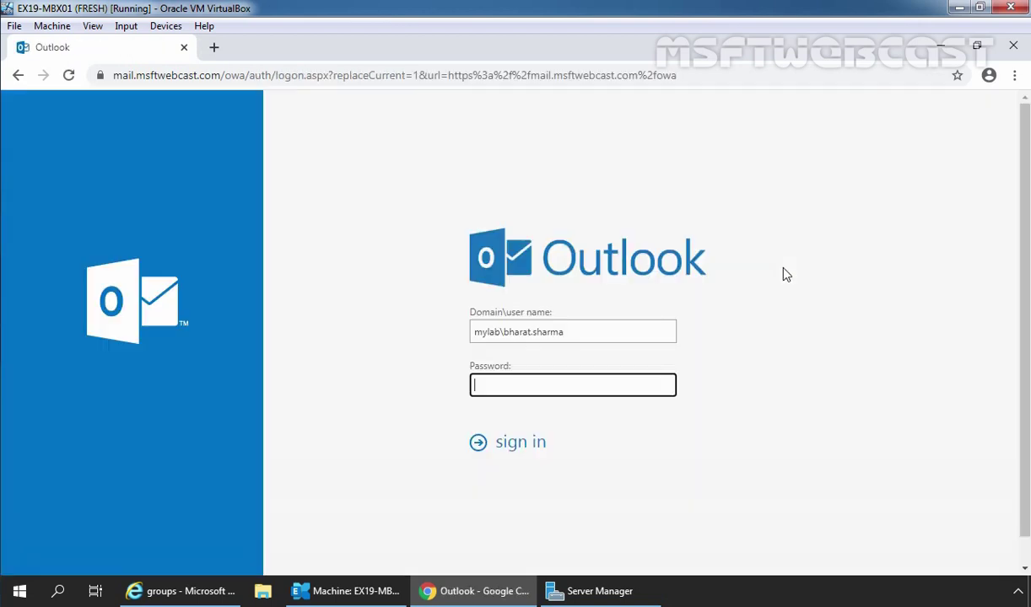
Step: Sign in to Outlook on the web with the sender's user name and password
left_click(503, 329)
left_click_drag(503, 329, 636, 329)
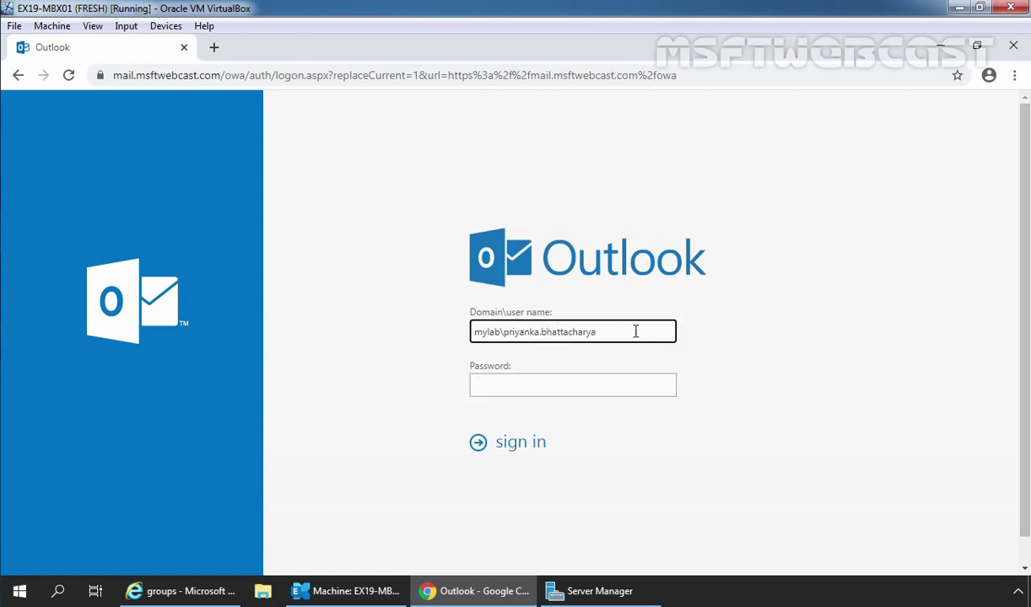
key("Tab")
type("****")
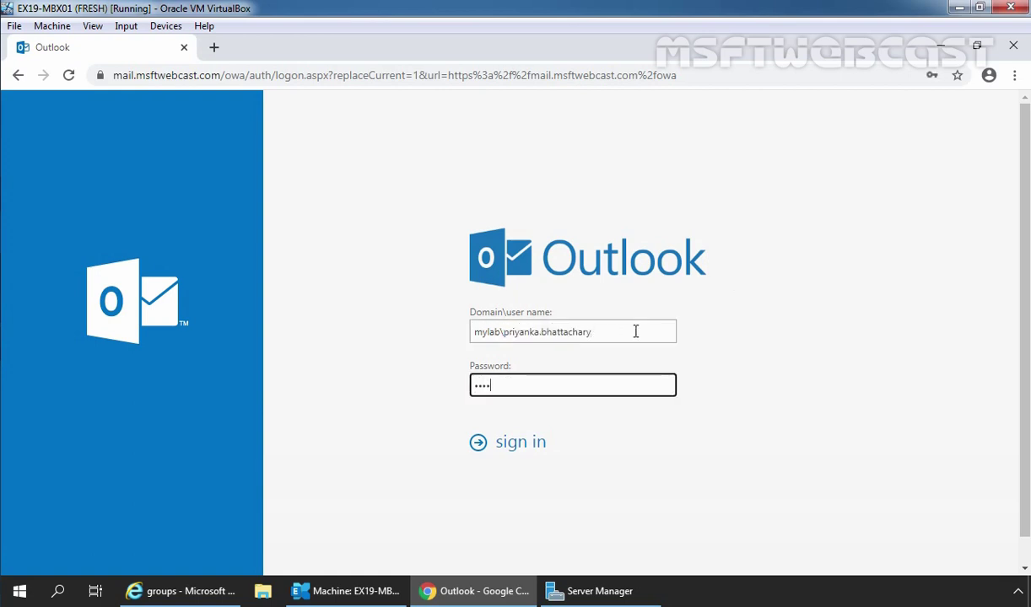
type("****")
key("Return")
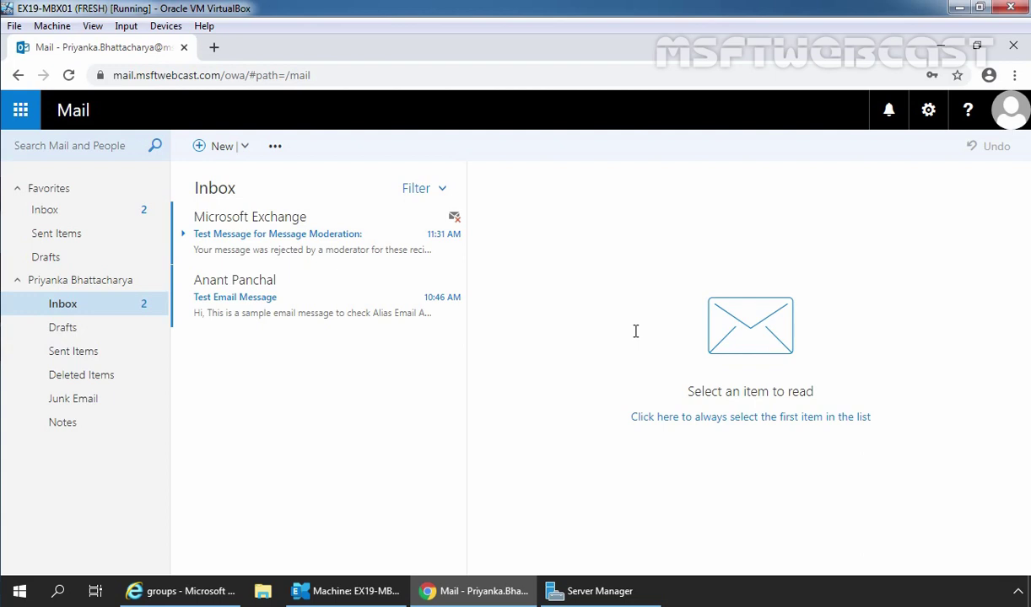
Step: Open the Microsoft Exchange notice and highlight that the moderator rejected the message to SuratUsers
left_click(282, 249)
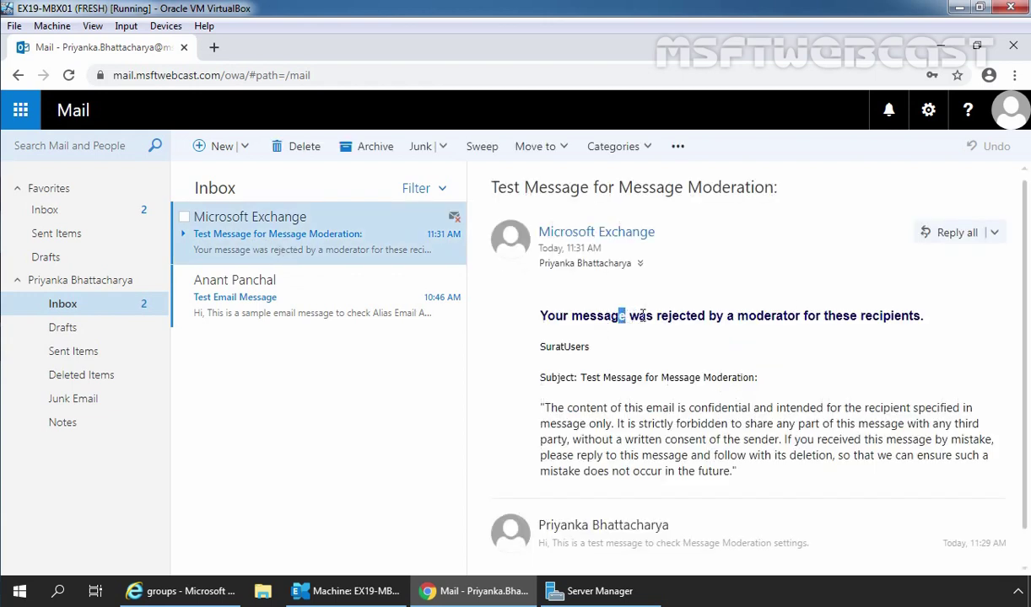
left_click_drag(620, 316, 896, 312)
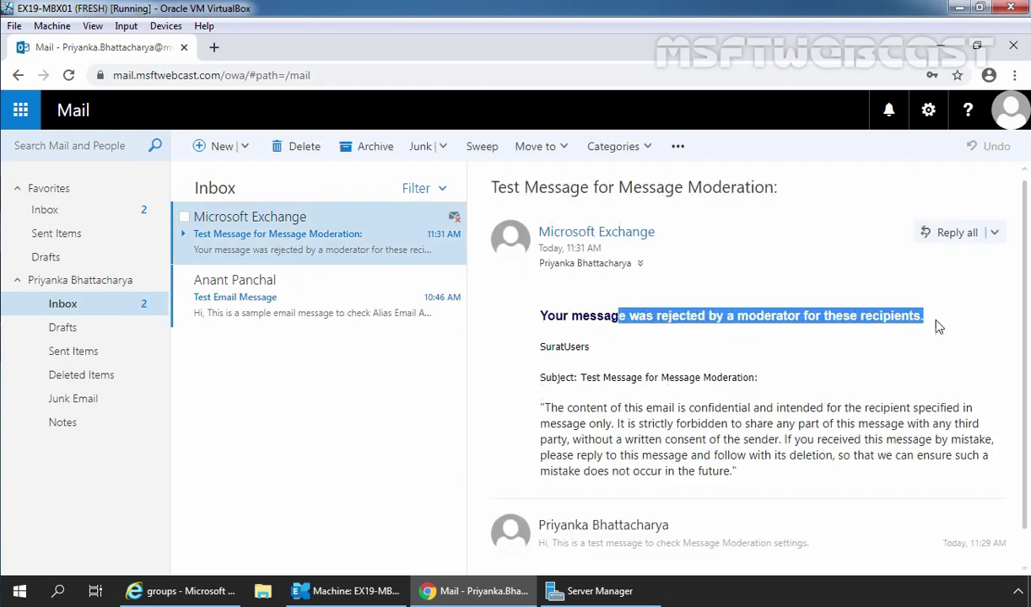
left_click_drag(591, 347, 523, 346)
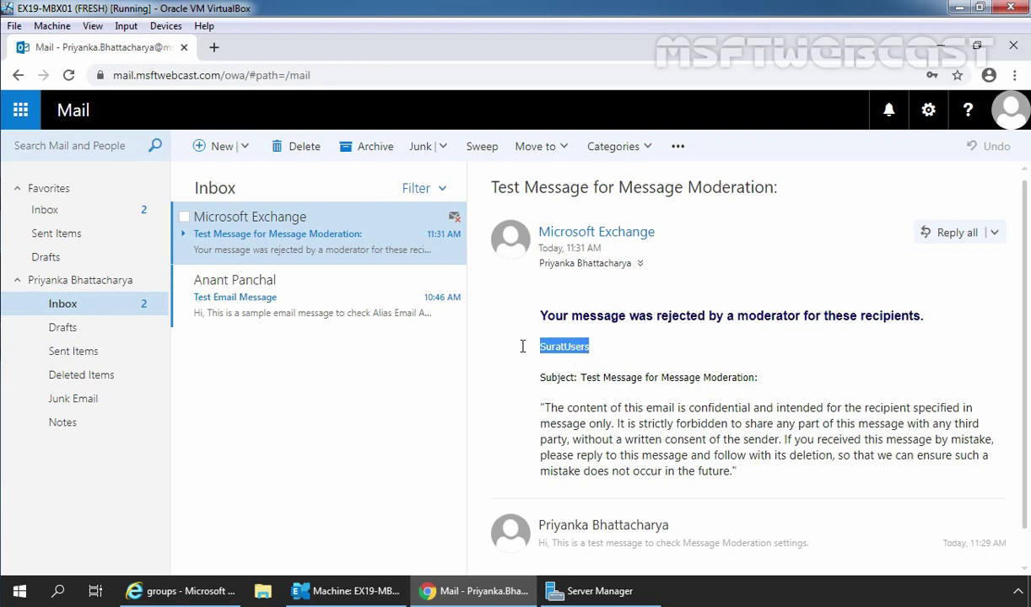